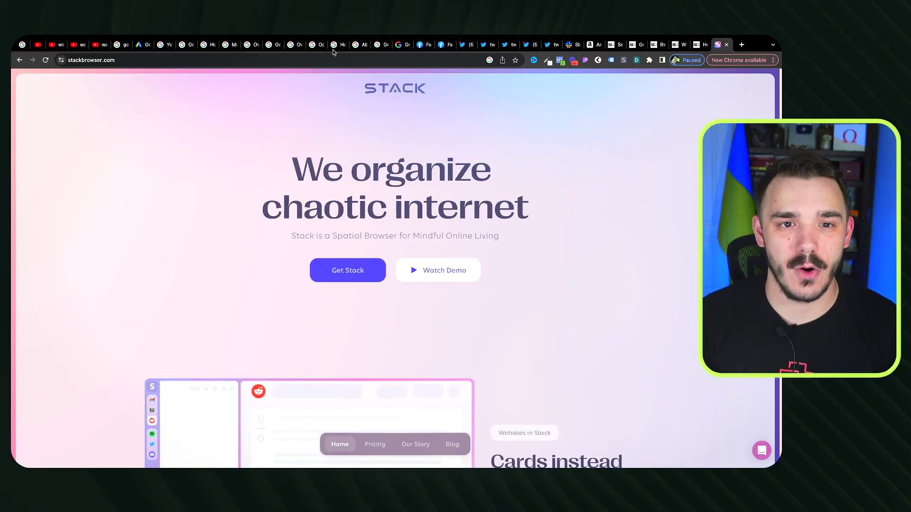
Browse the Google Ads support tabs in Chrome, ending on the Search campaigns article.
click(317, 51)
click(297, 50)
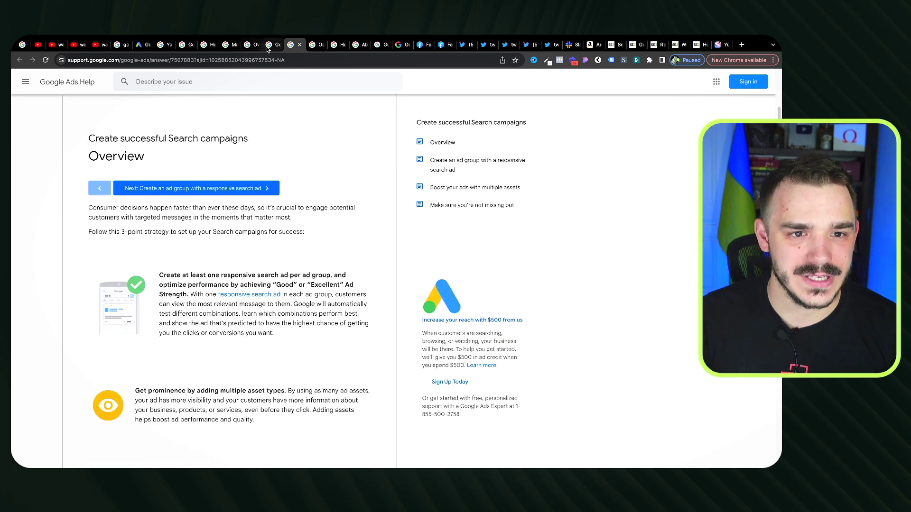
click(275, 51)
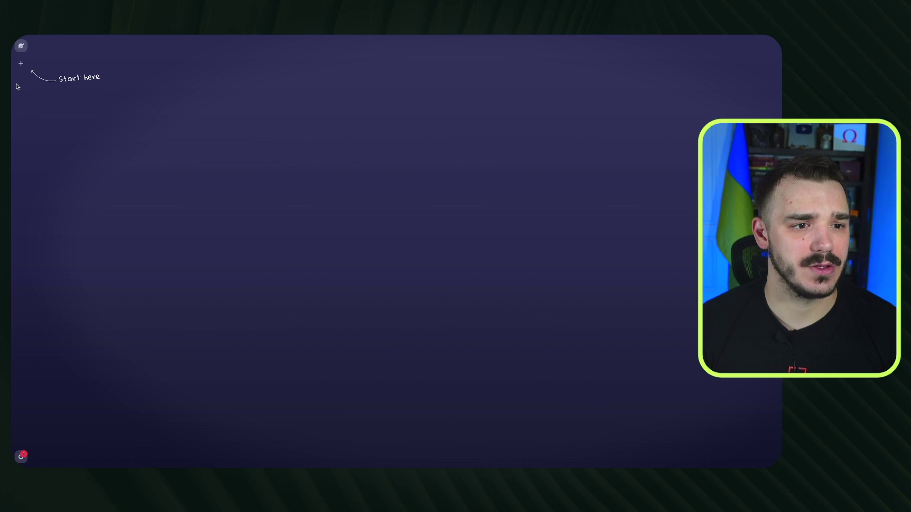
Add a YouTube card to the space, then start a second empty card beside it.
click(20, 64)
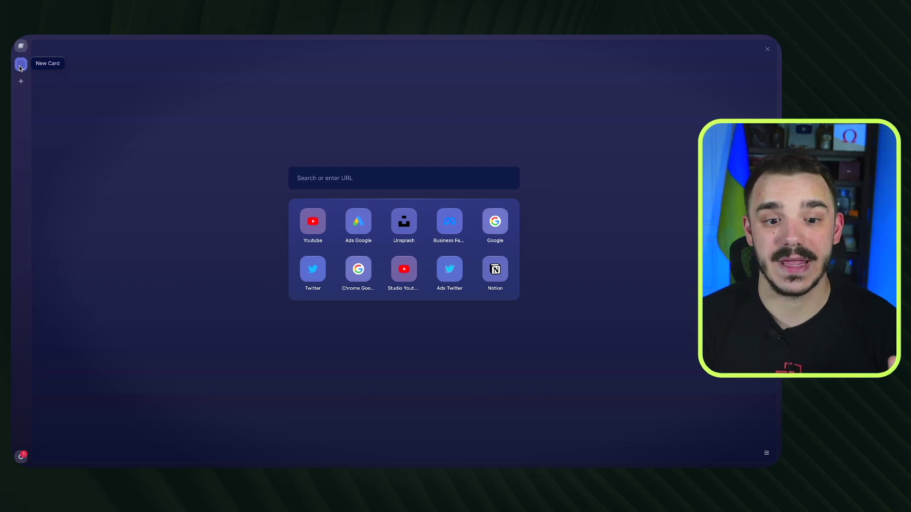
click(311, 223)
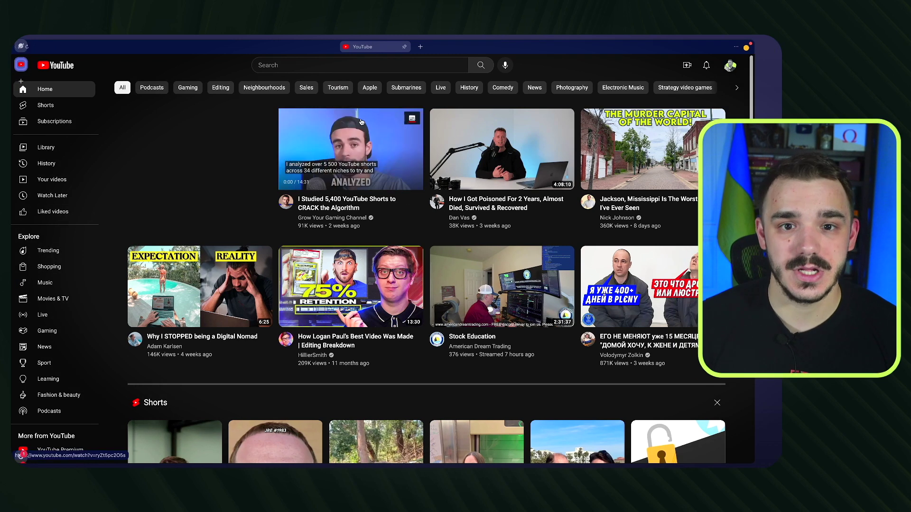
key(super+d)
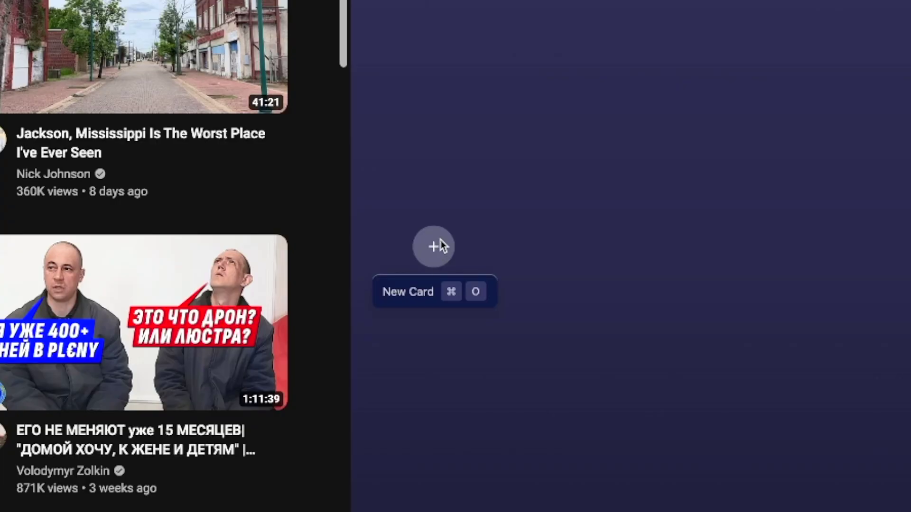
click(435, 247)
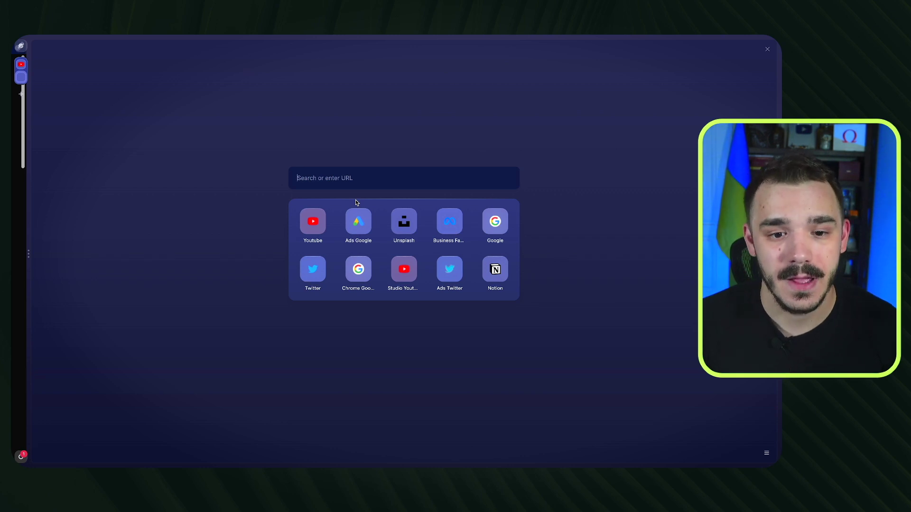
Open Twitter, Facebook and LinkedIn as separate cards by typing tw, fac and linked.
text(tw)
key(Return)
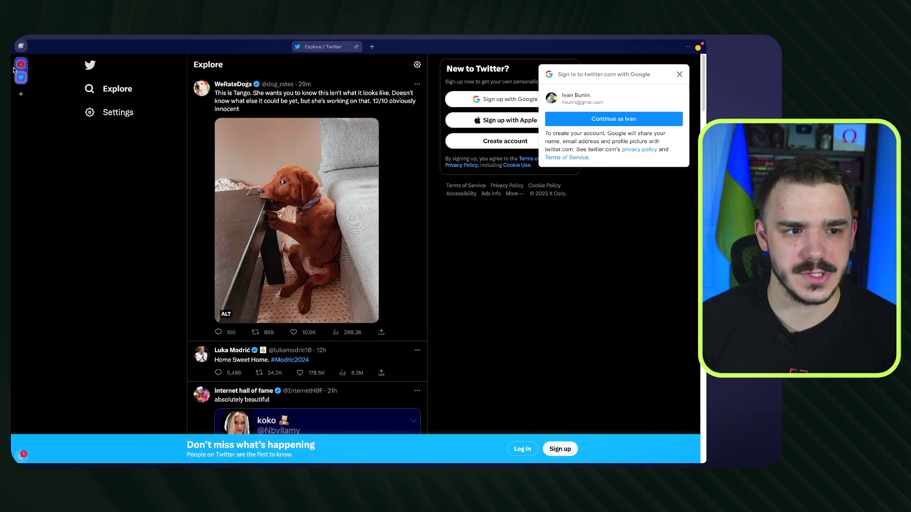
key(ctrl+t)
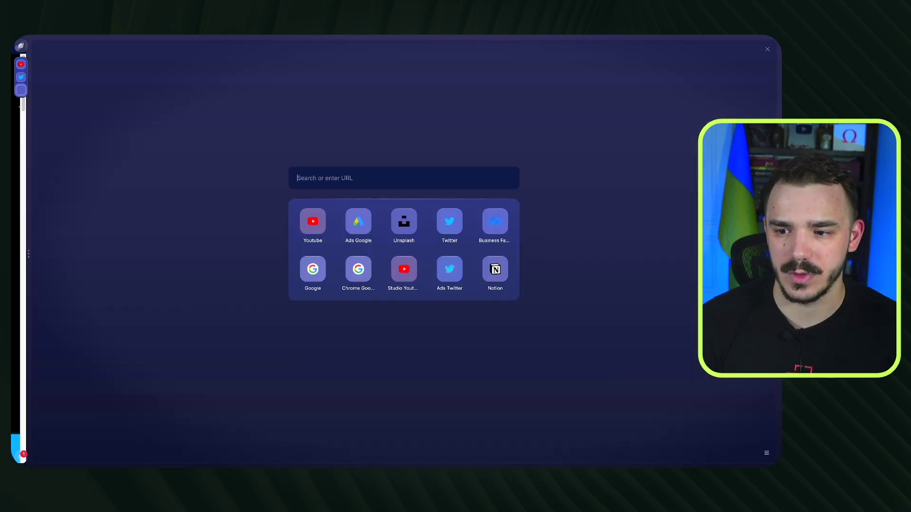
text(fac)
key(Return)
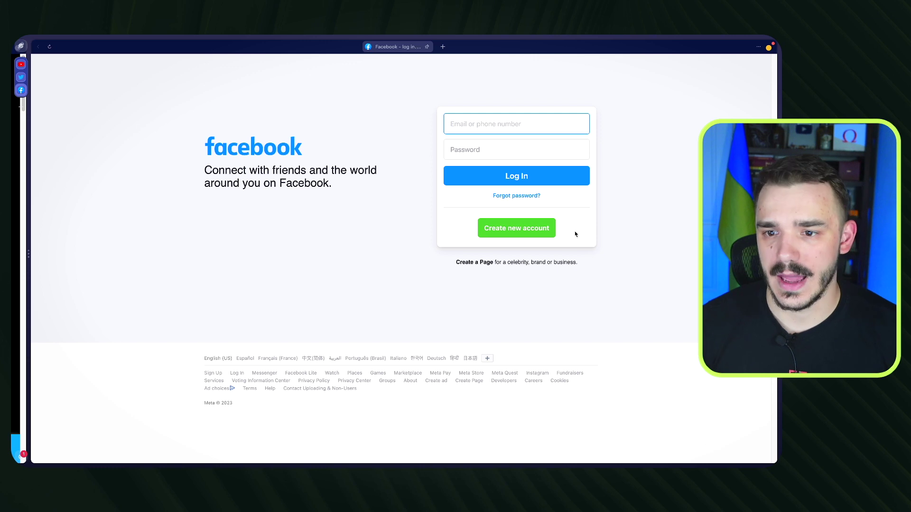
key(ctrl+t)
text(linked)
key(Return)
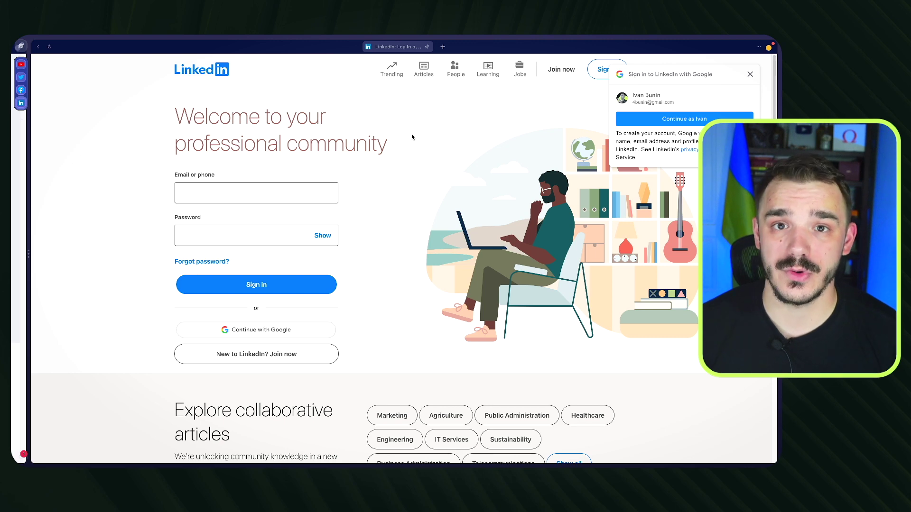
key(ctrl+shift+Tab)
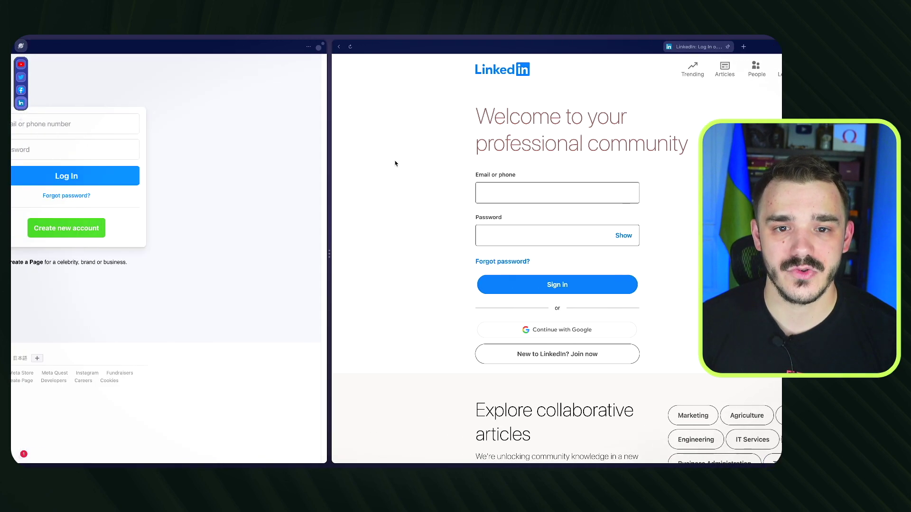
Cycle through the four site cards, then put the YouTube card into focus mode.
key(ctrl+shift+Tab)
key(ctrl+shift+Tab)
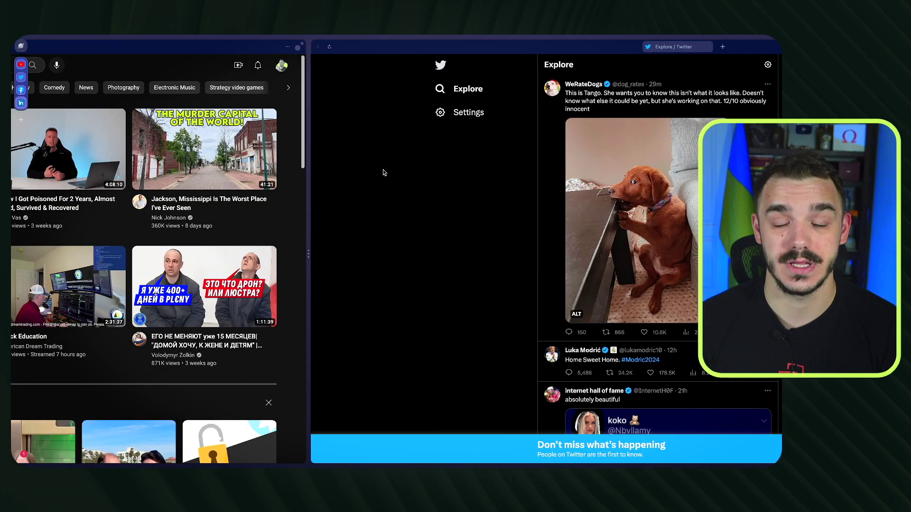
key(ctrl+Tab)
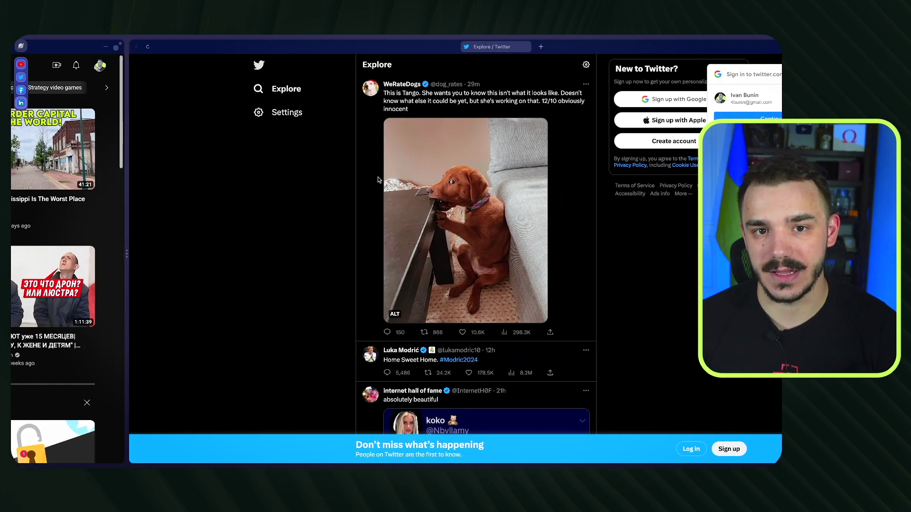
key(ctrl+Tab)
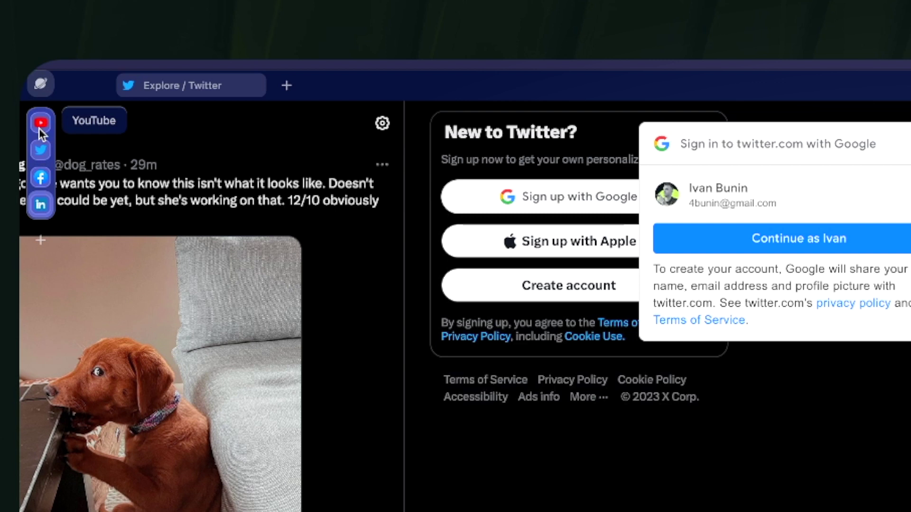
click(40, 151)
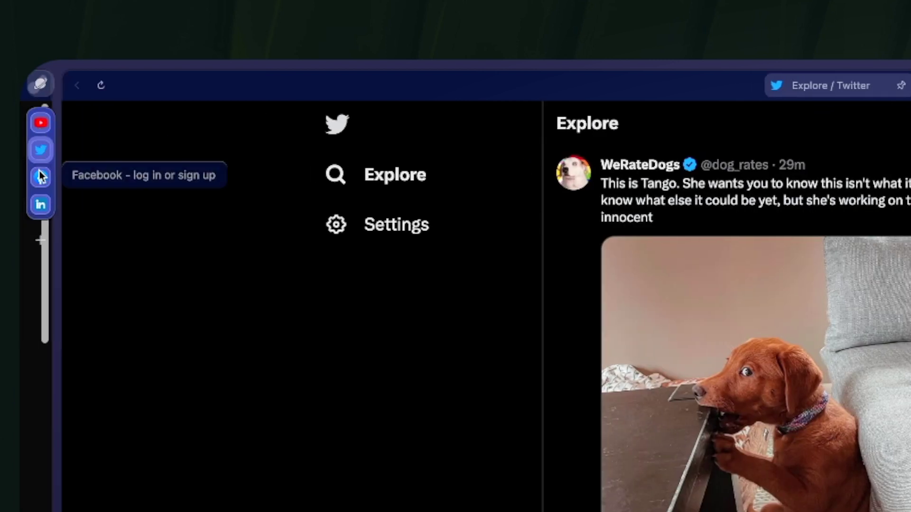
click(41, 177)
click(40, 203)
click(40, 123)
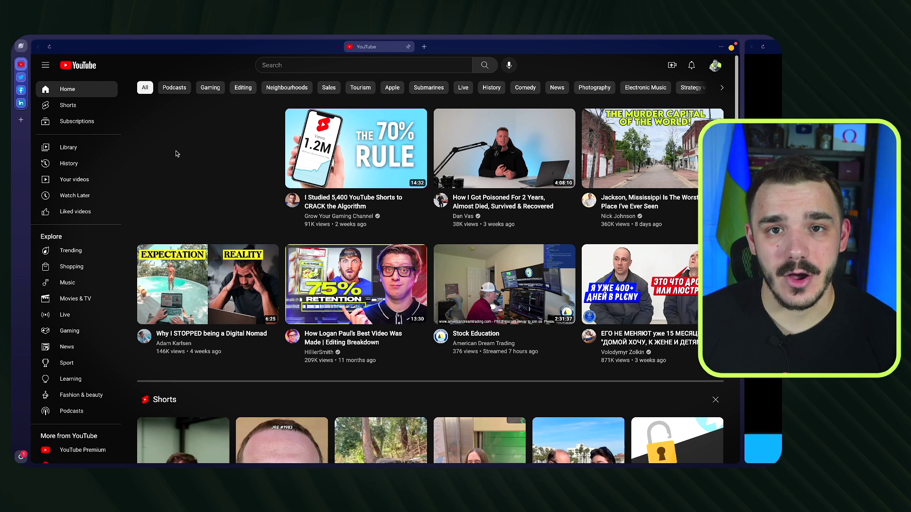
key(Escape)
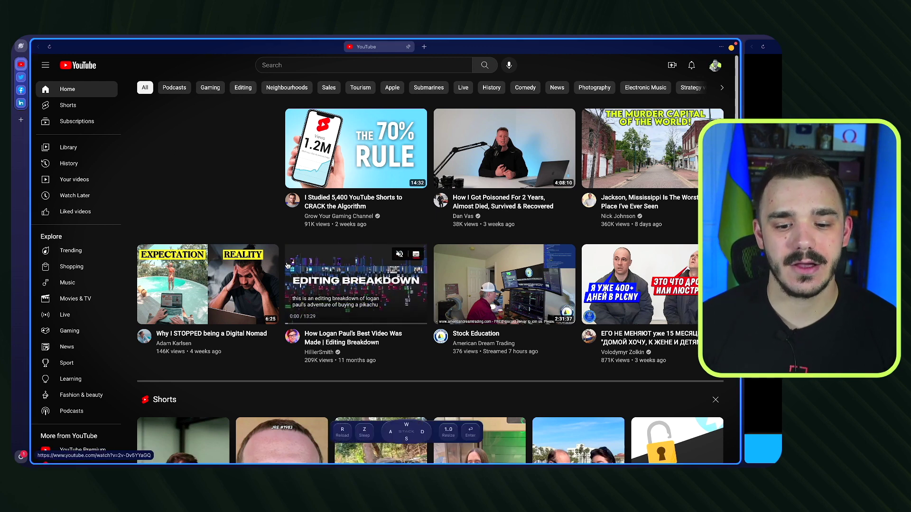
Move between the YouTube and Twitter cards with W and S, ending on Twitter.
click(405, 437)
key(w)
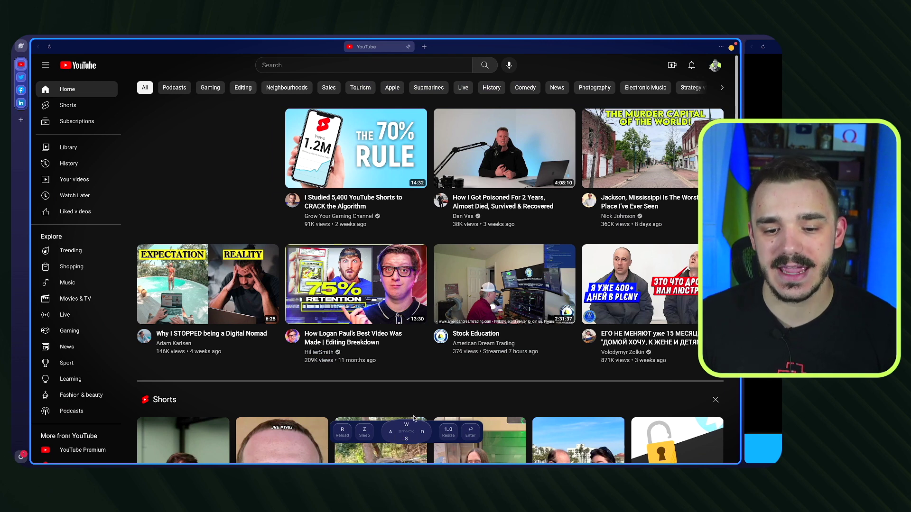
key(s)
key(s)
key(s)
key(w)
key(w)
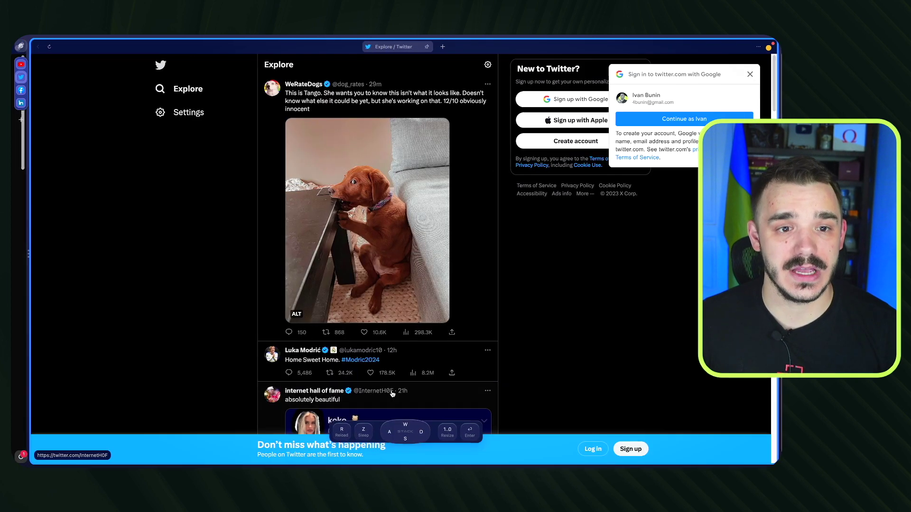
key(w)
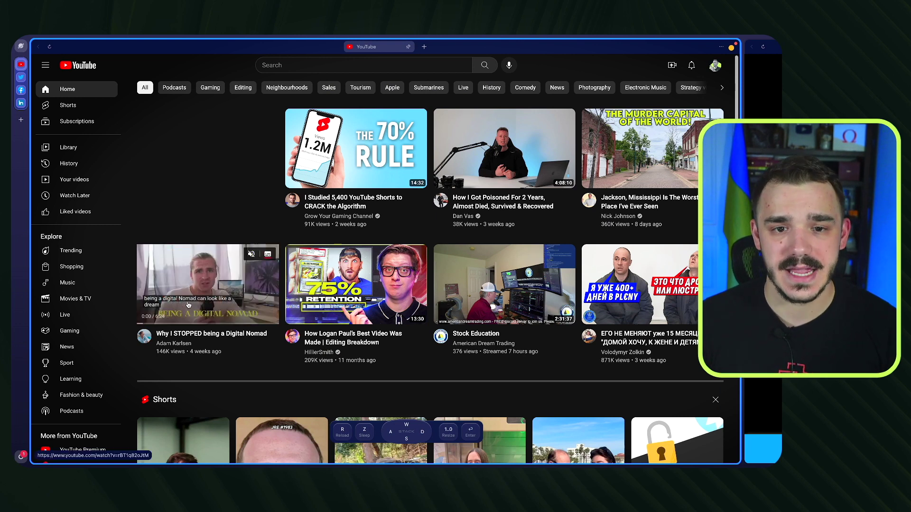
key(s)
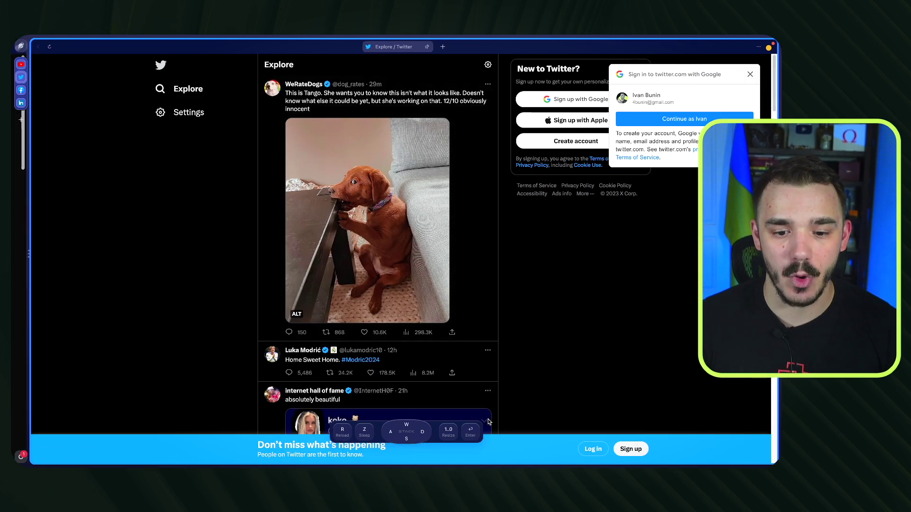
Halve Twitter's width and tile Facebook and LinkedIn beside it at narrower widths.
click(446, 432)
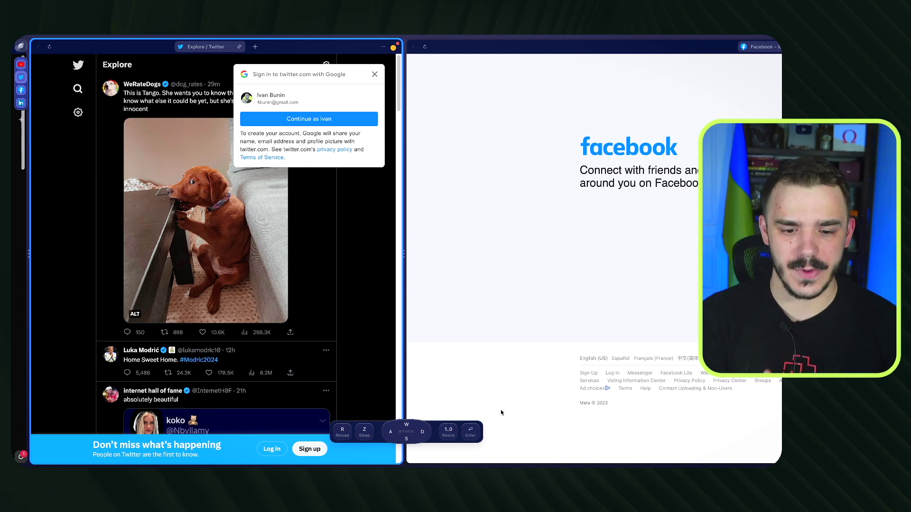
key(d)
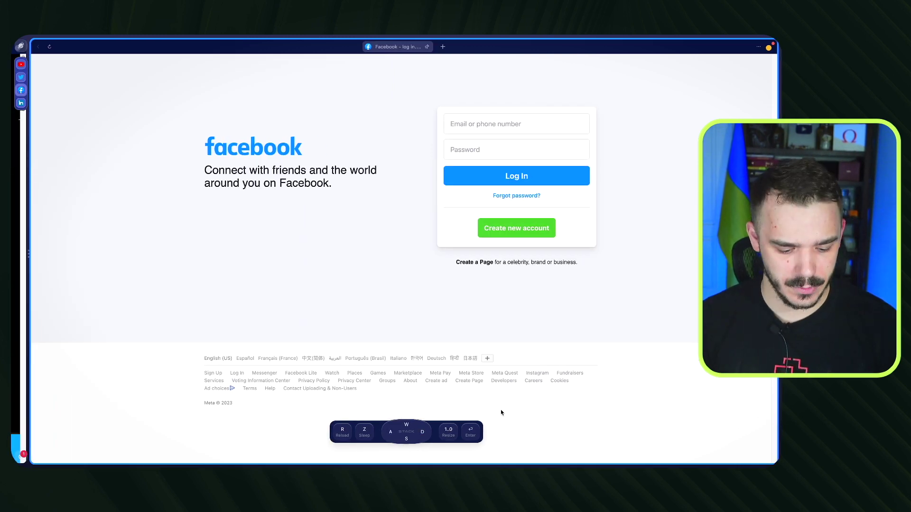
key(2)
key(d)
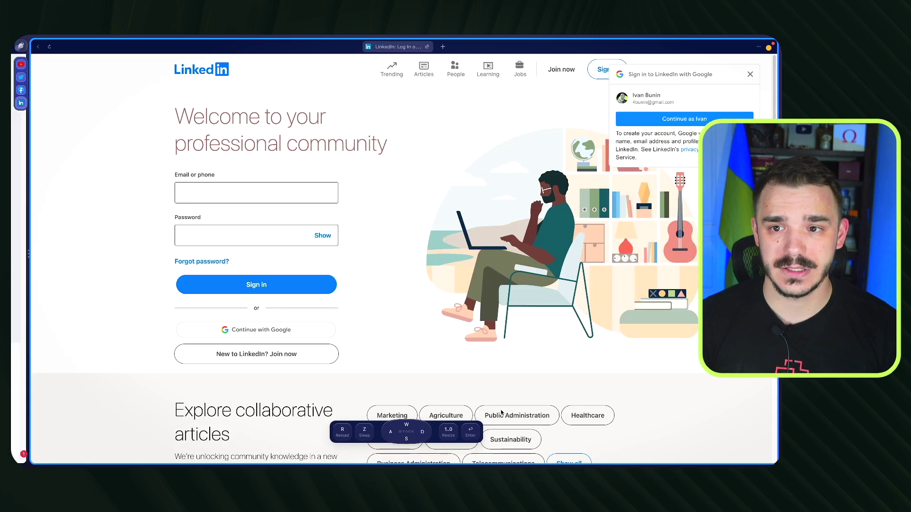
key(a)
key(a)
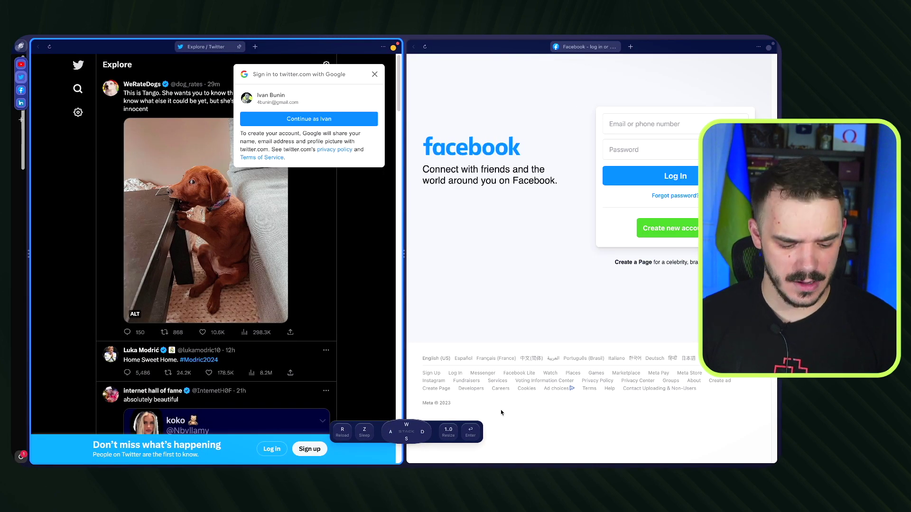
key(3)
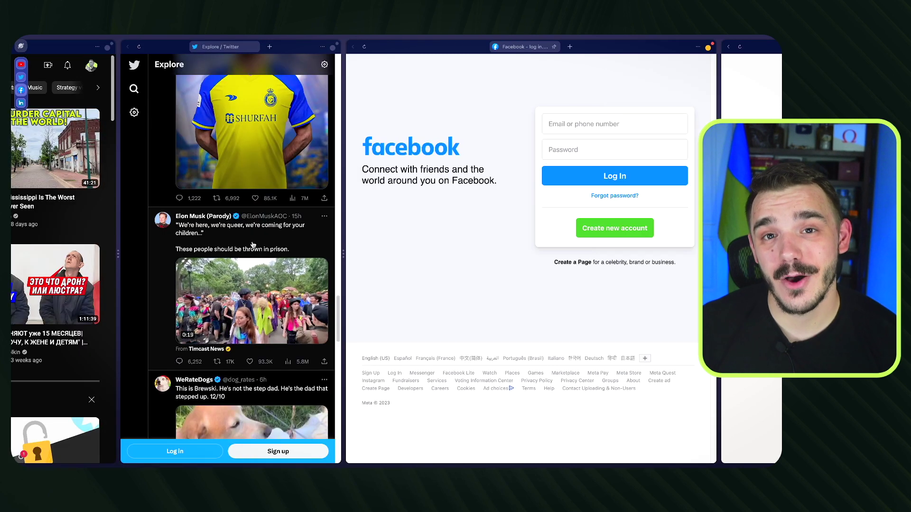
Scroll the Twitter feed, then scroll the card row left until YouTube is fully visible.
scroll(253, 245, down, 6)
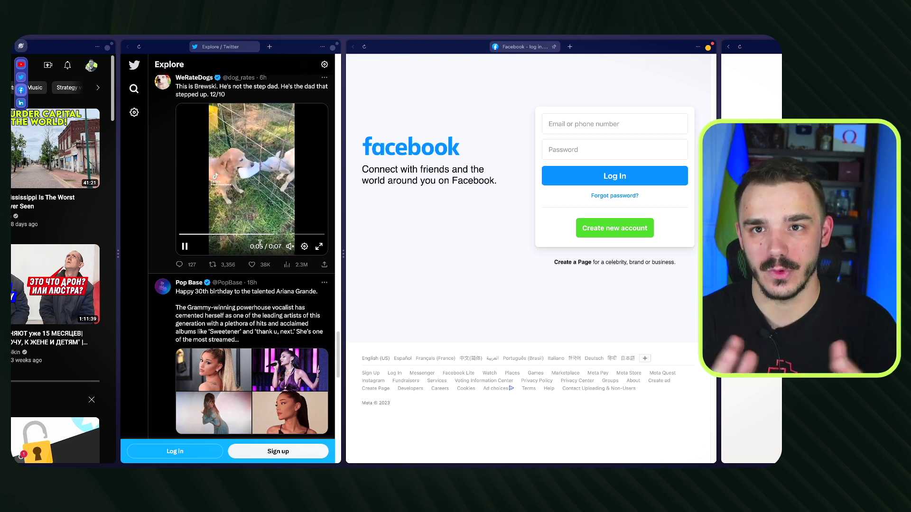
scroll(261, 246, down, 3)
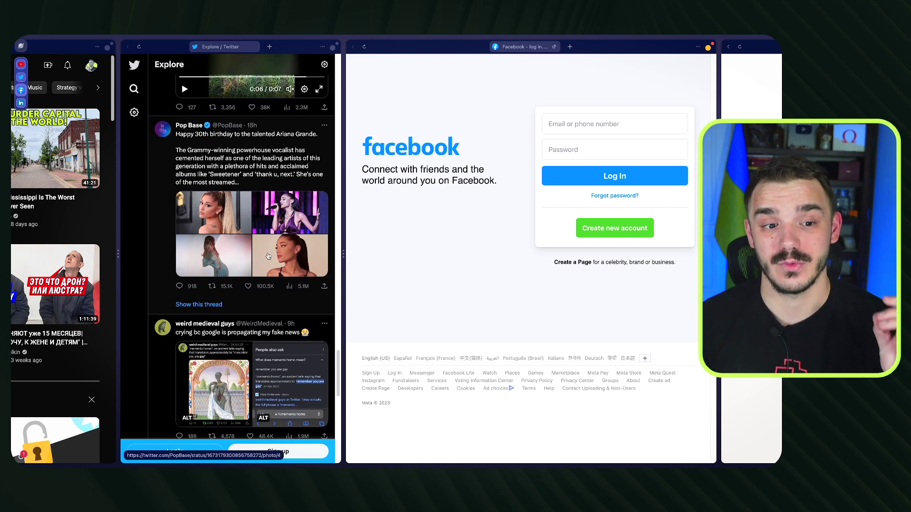
scroll(268, 256, left, 10)
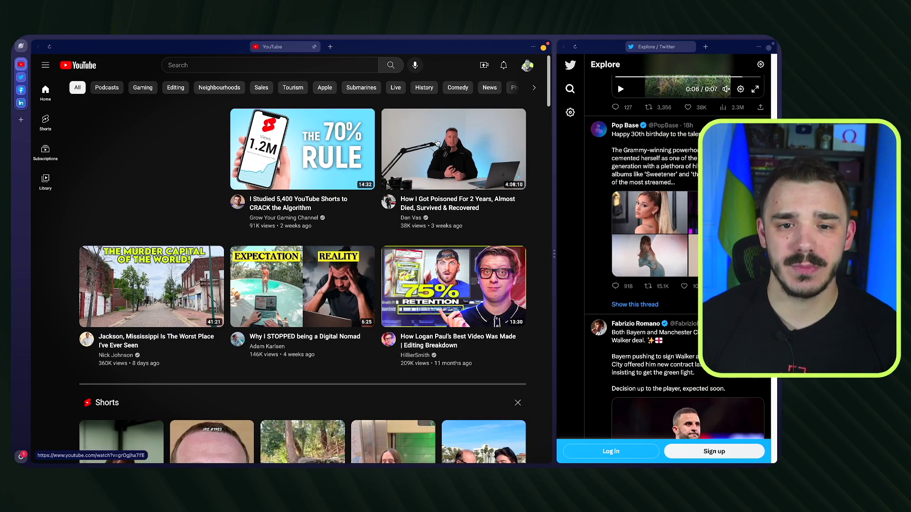
mouse_move(348, 153)
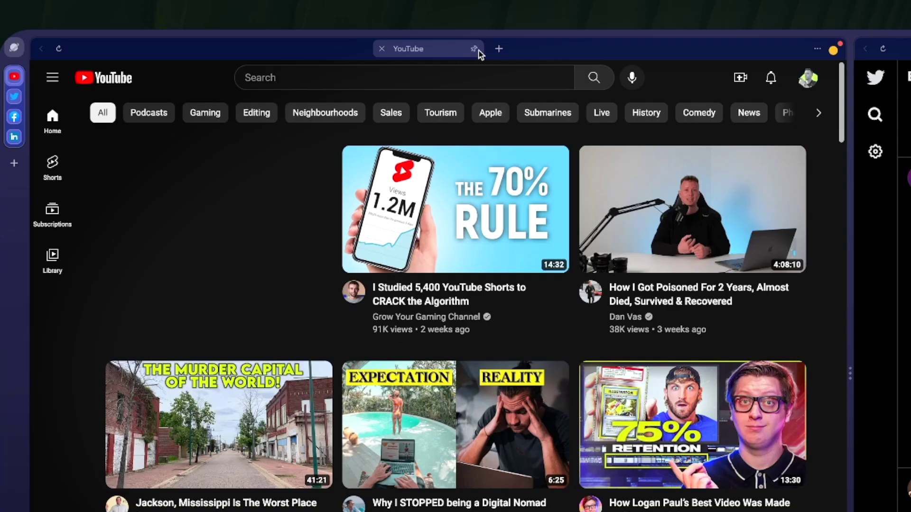
click(474, 50)
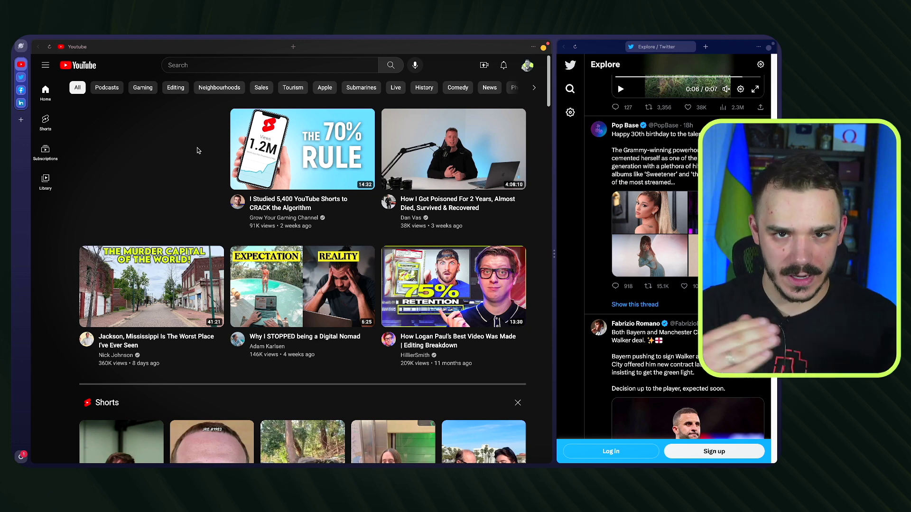
middle_click(294, 156)
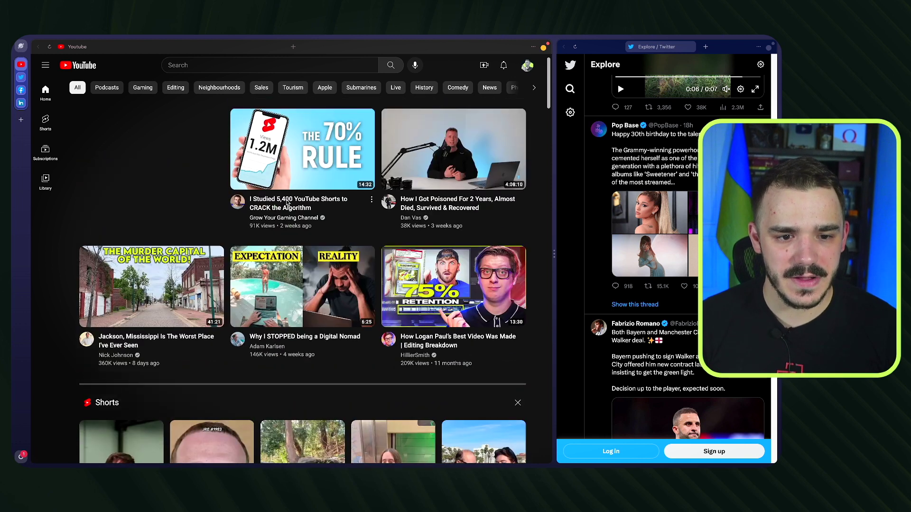
middle_click(418, 154)
middle_click(152, 285)
middle_click(302, 284)
middle_click(394, 258)
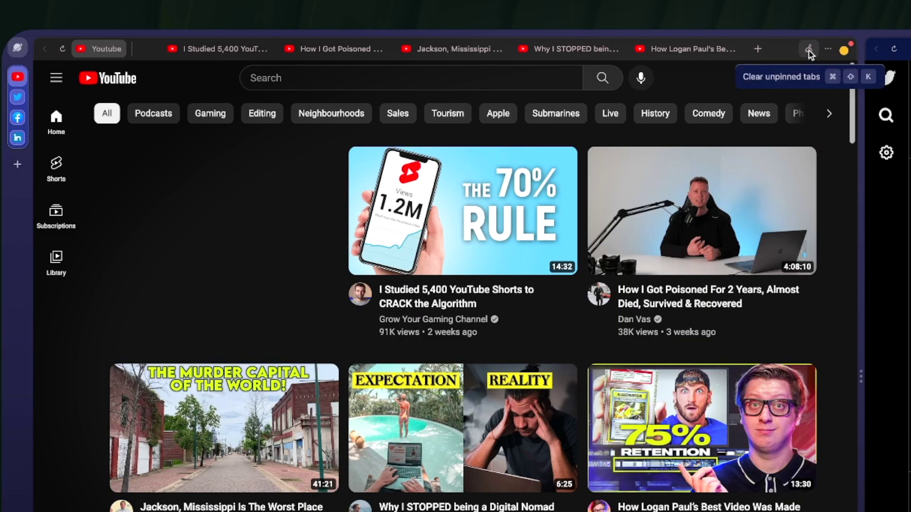
click(809, 51)
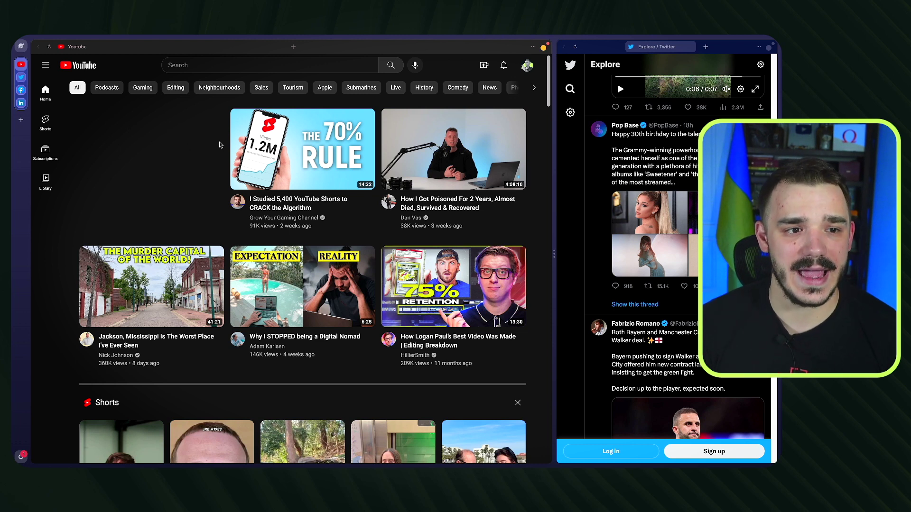
Add a Google results card for 'google ads', then start a new empty card.
key(ctrl+t)
text(google ads)
key(Return)
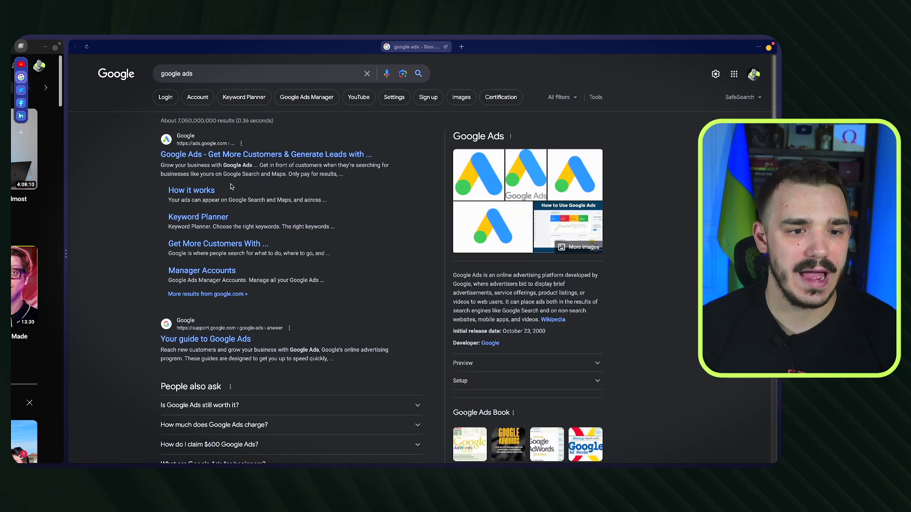
scroll(199, 274, down, 6)
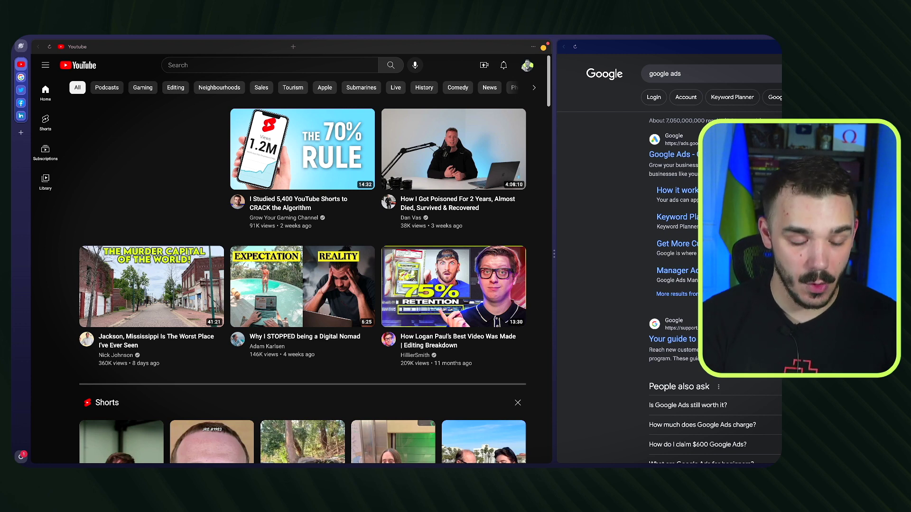
key(super+n)
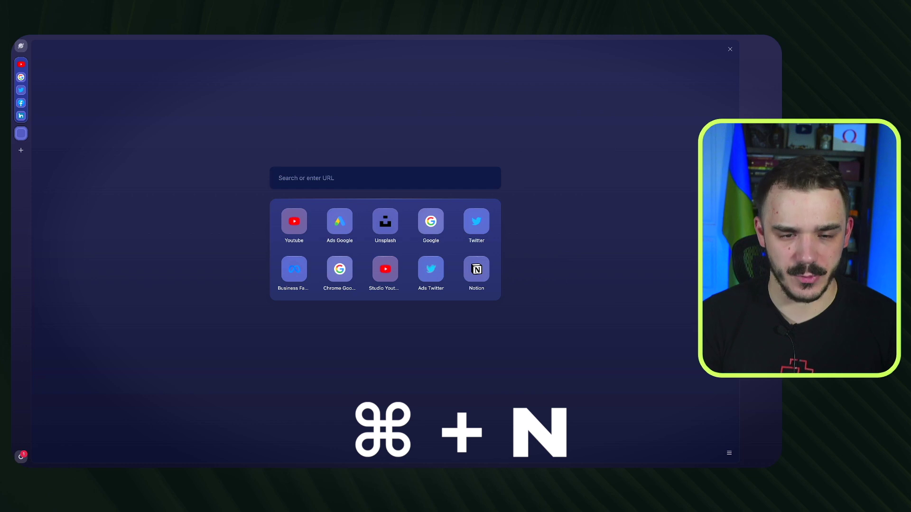
Open Amazon's home page as the card's primary tab, then open a blank tab.
text(amazon)
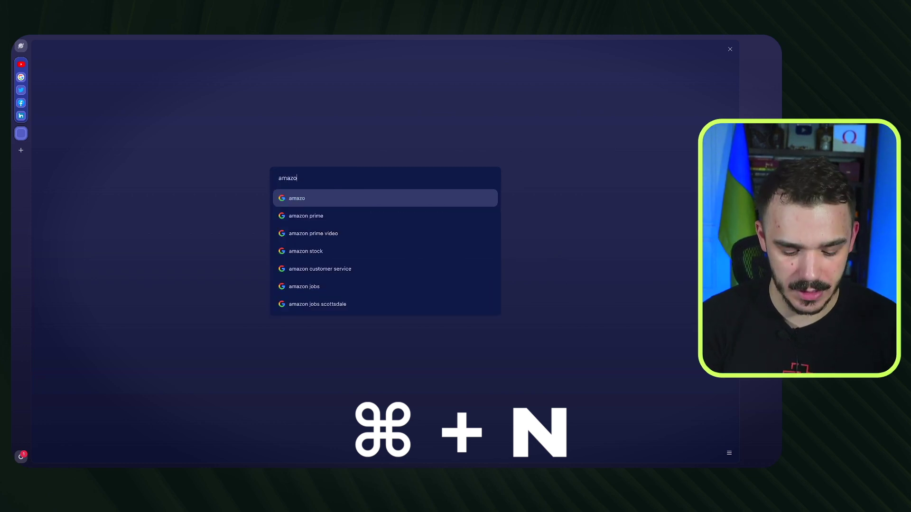
key(Return)
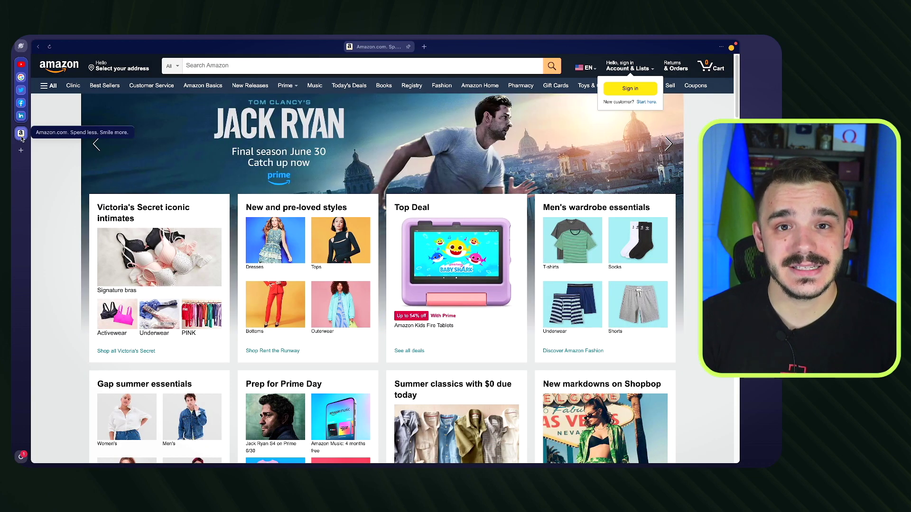
click(22, 137)
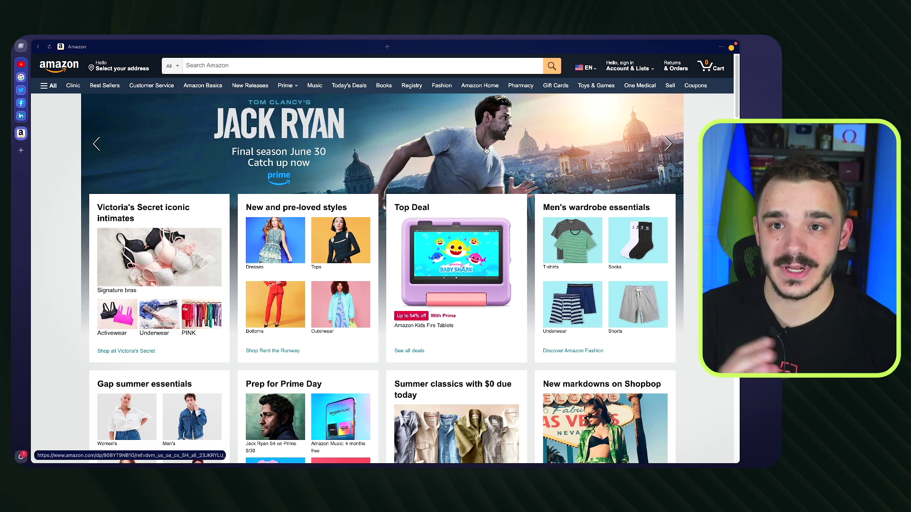
key(ctrl+t)
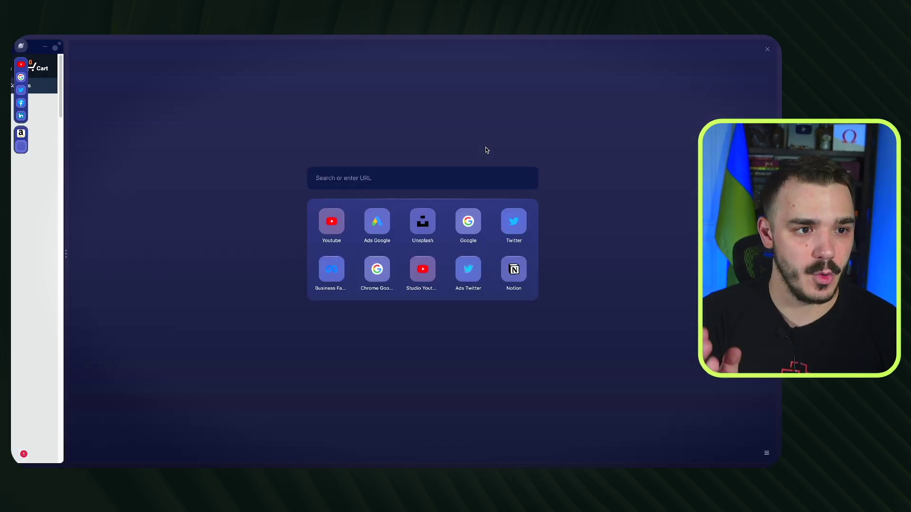
Open the Crye Precision site from a 'crye pre' search and shrink its card to half width.
text(crye pre)
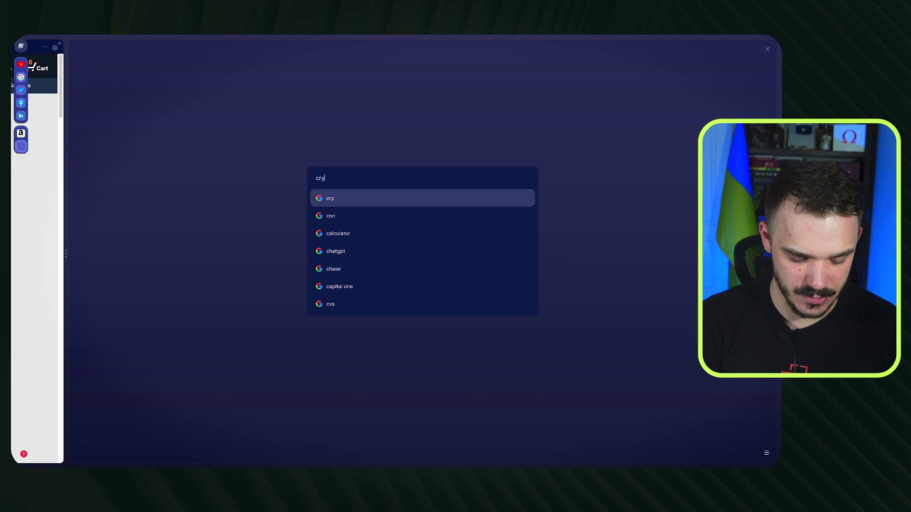
key(Return)
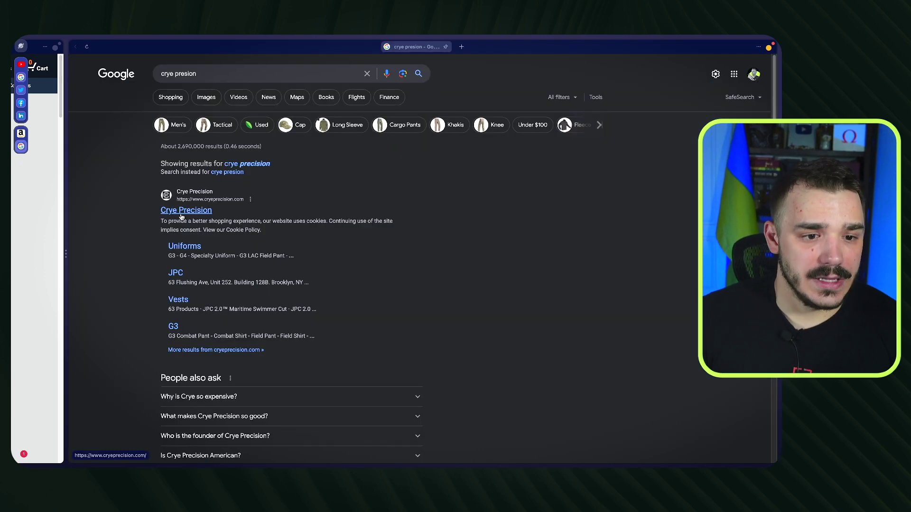
click(180, 217)
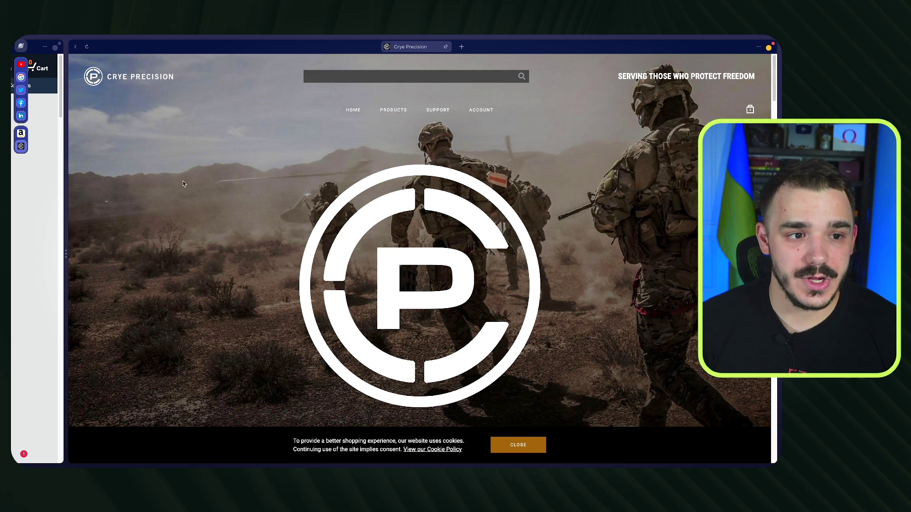
key(Escape)
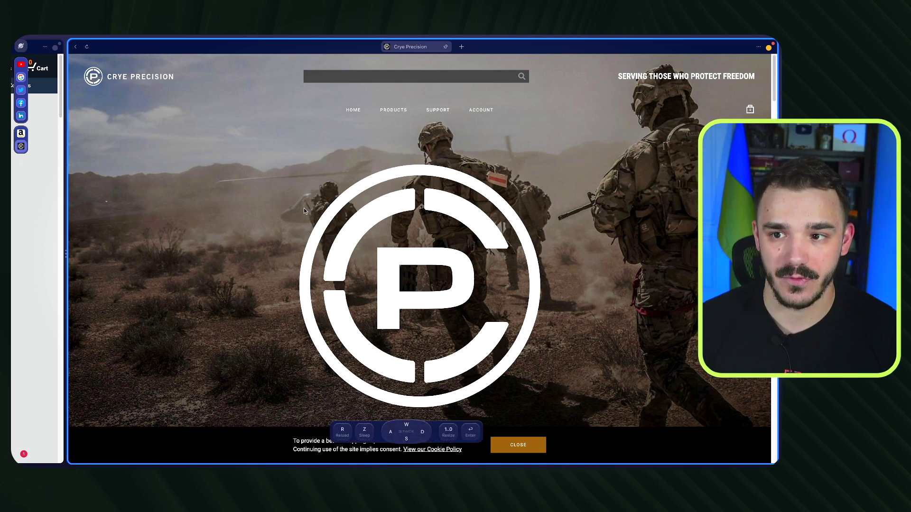
key(1)
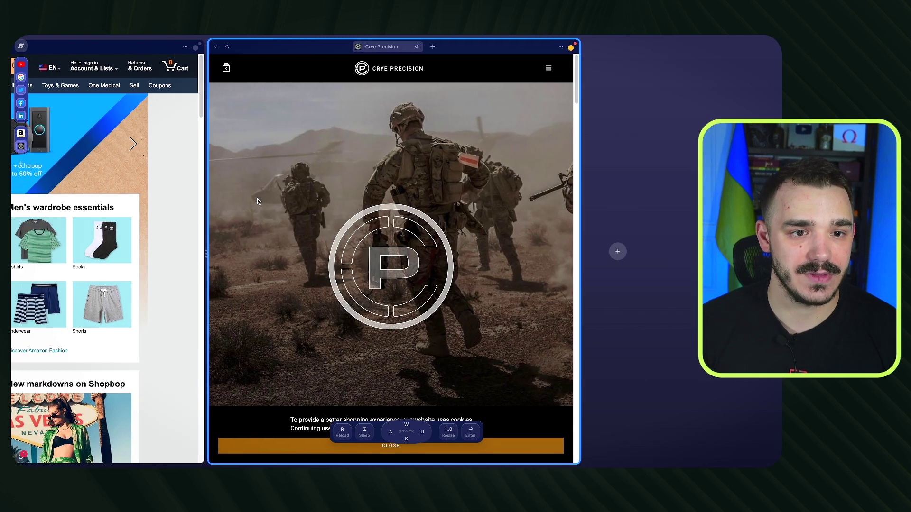
scroll(257, 198, left, 6)
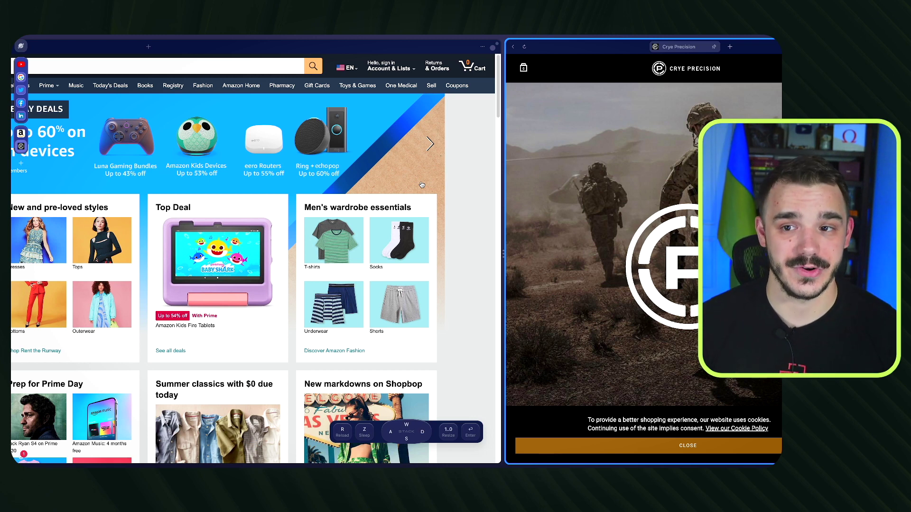
scroll(421, 185, left, 6)
scroll(380, 143, right, 12)
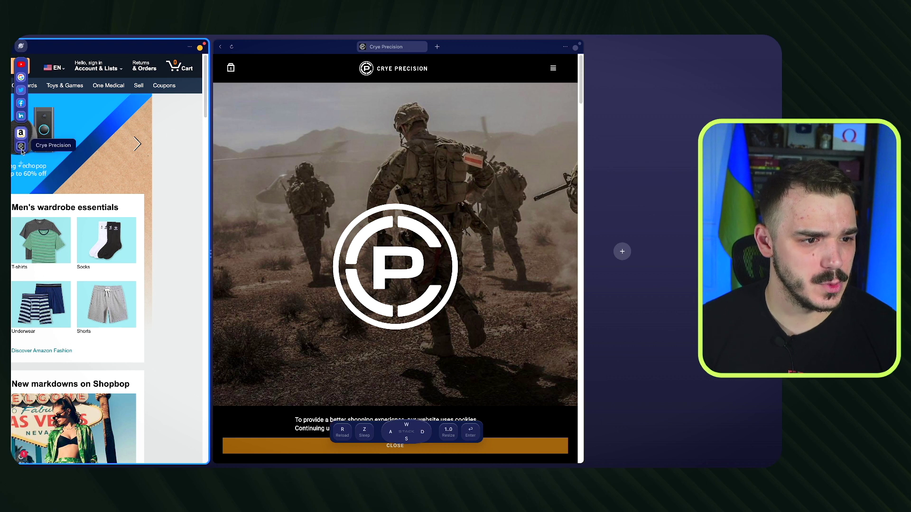
click(349, 53)
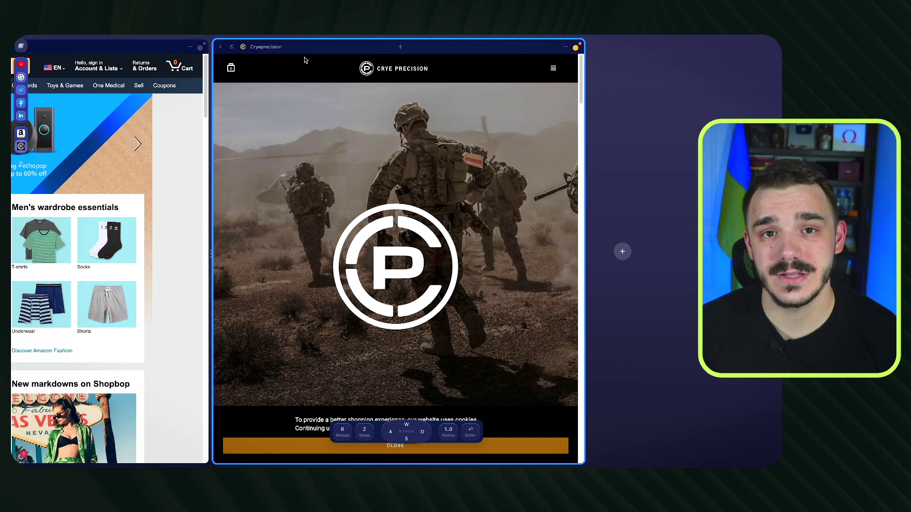
Change the Crye Precision tab icon to the cart emoji found by searching 'shop'.
click(243, 50)
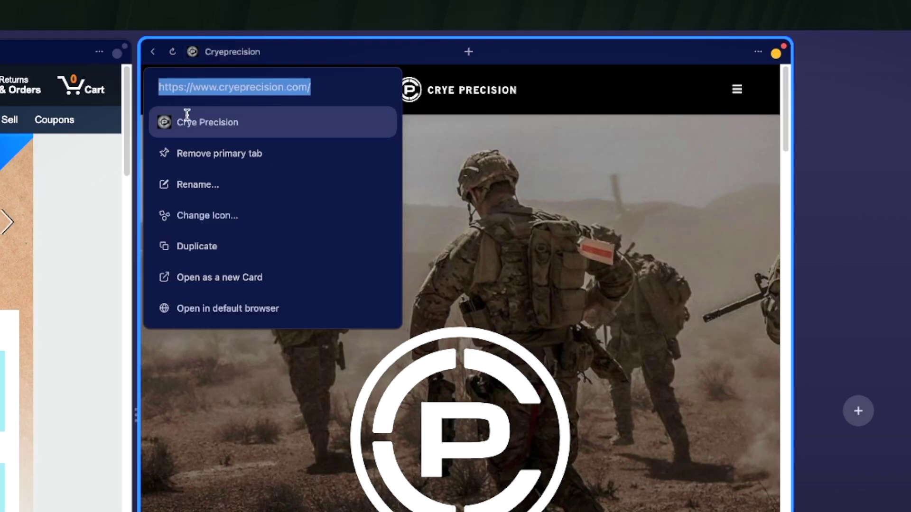
click(266, 144)
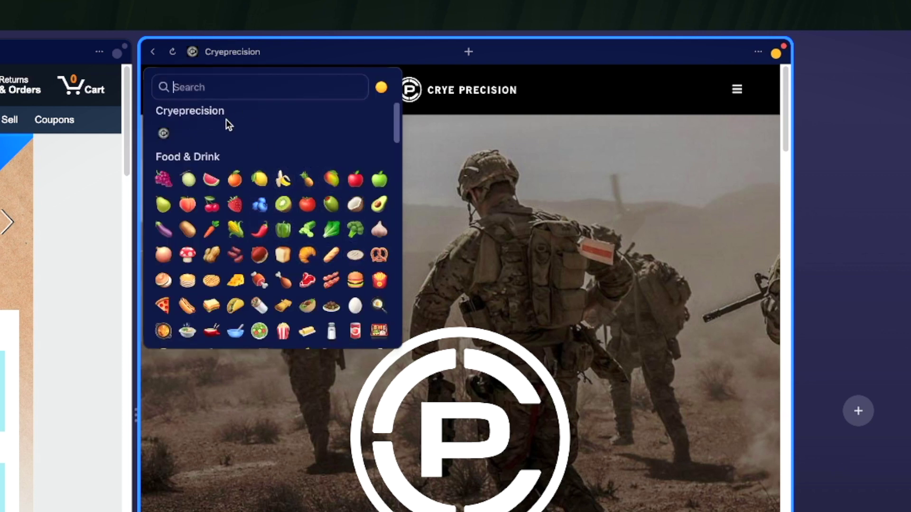
text(shop)
click(189, 134)
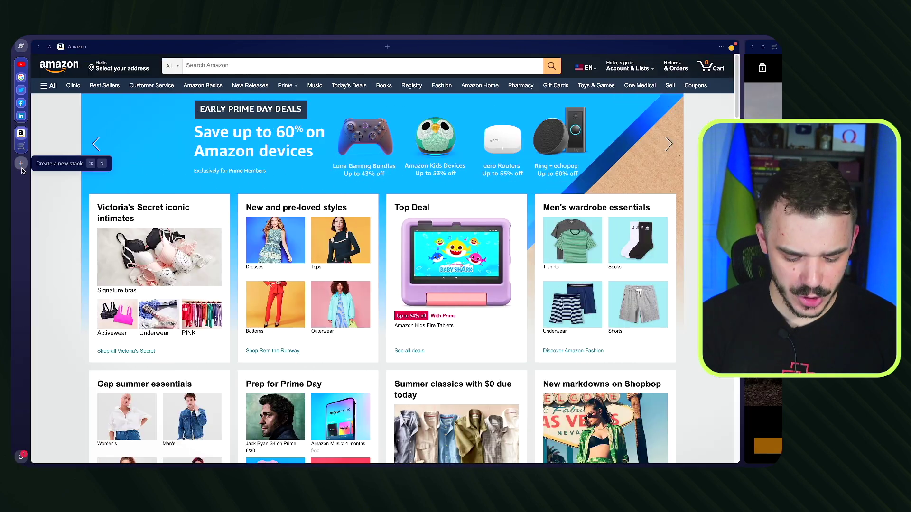
Create a new stack with the 4bunin.com consulting site and themeforest.net in separate tabs.
click(22, 169)
text(4bunin.com/)
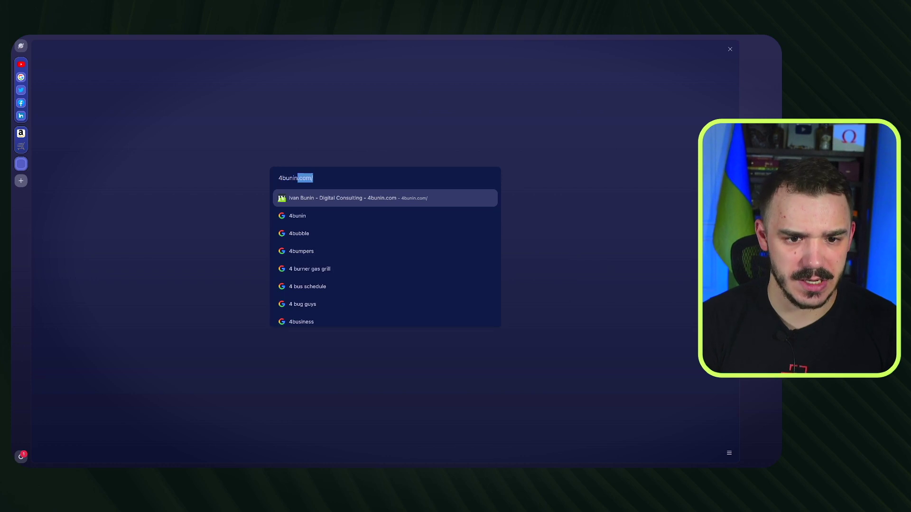
key(Return)
key(ctrl+t)
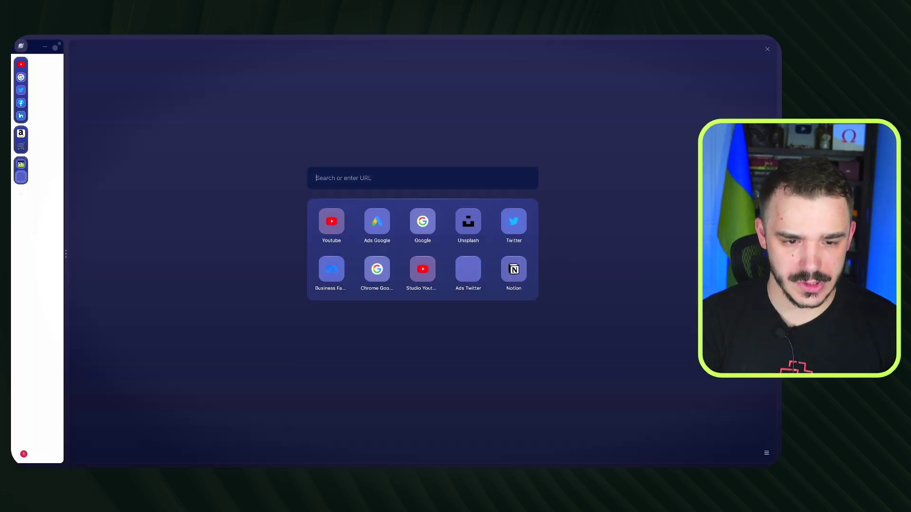
text(th)
key(Return)
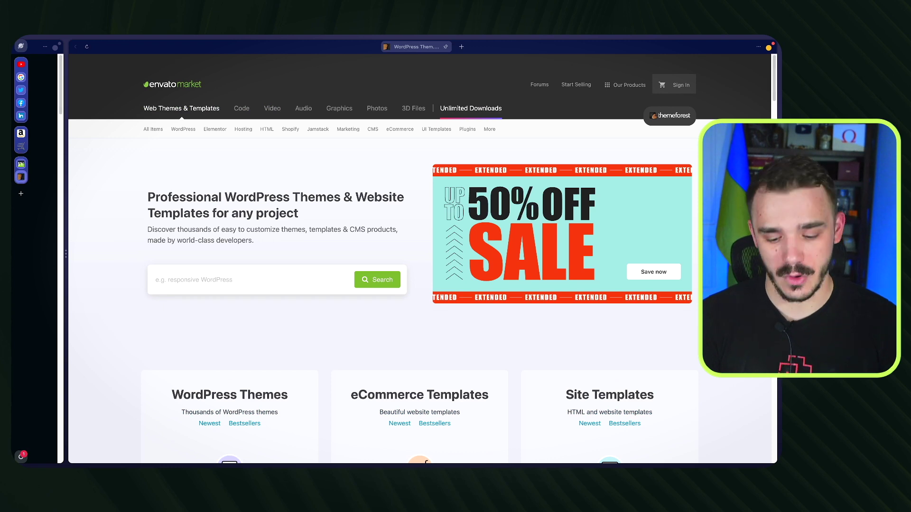
Search Google for 'wordpres inspirations', open four results in background tabs, pin it, and show Space View.
key(ctrl+t)
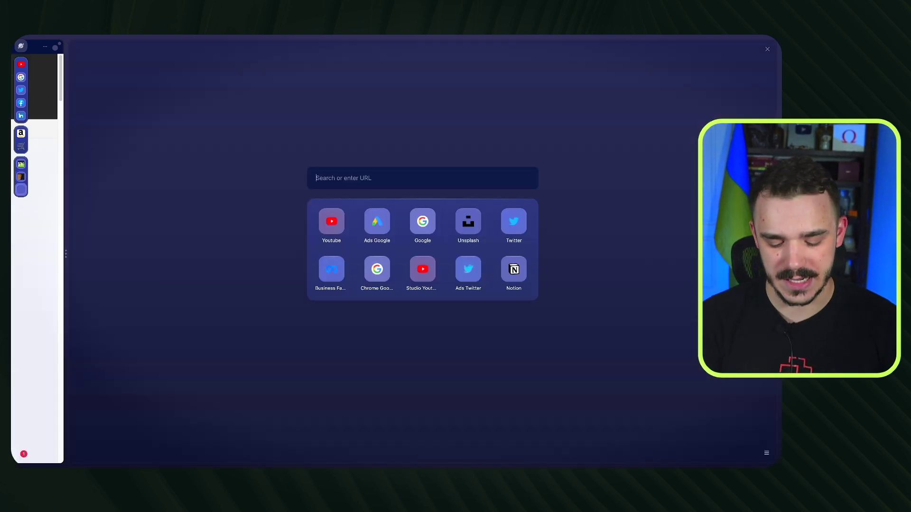
text(wordpres in)
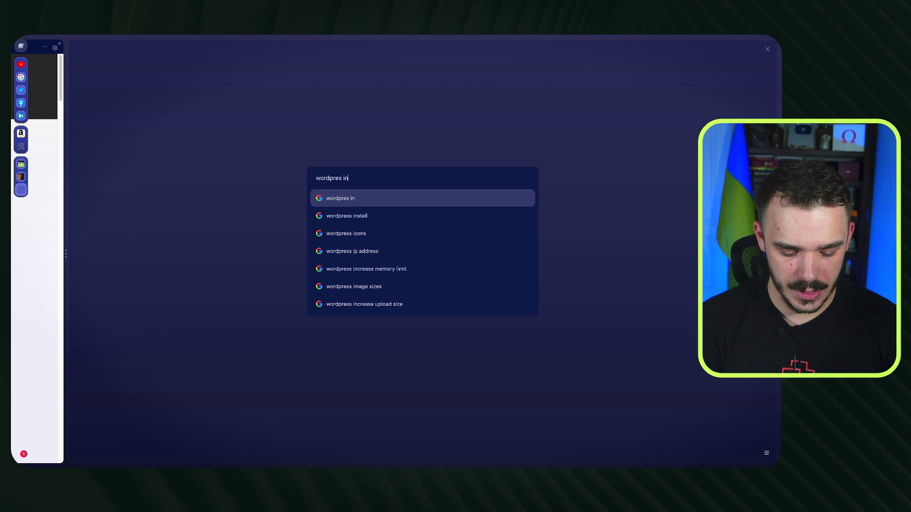
text(spirations)
key(Return)
middle_click(216, 185)
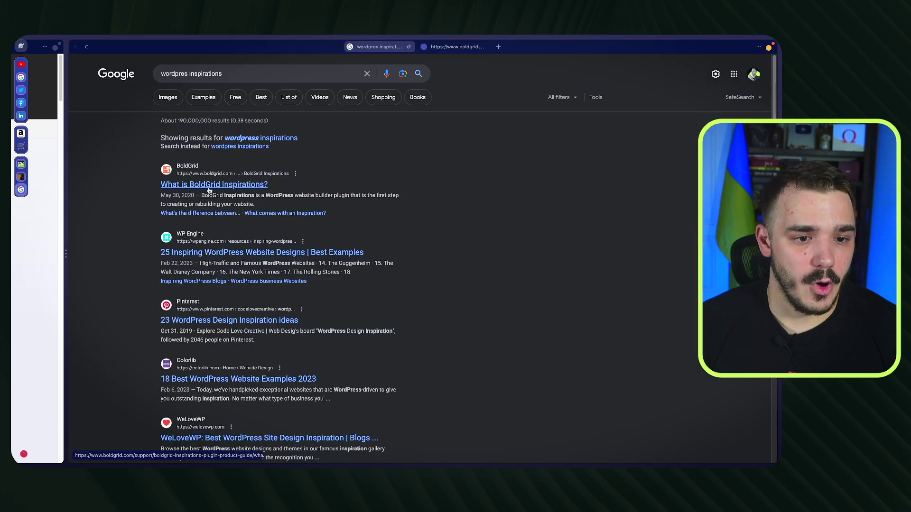
middle_click(228, 254)
middle_click(214, 321)
middle_click(228, 380)
click(298, 46)
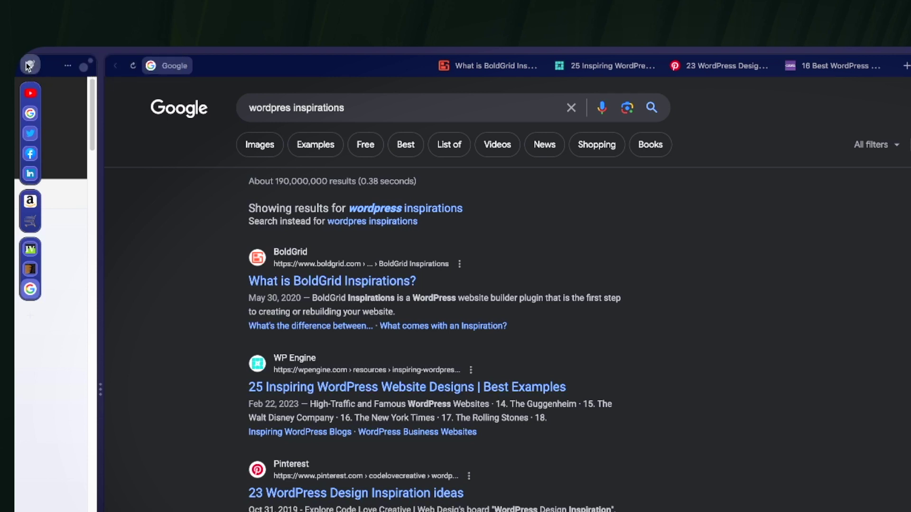
click(30, 66)
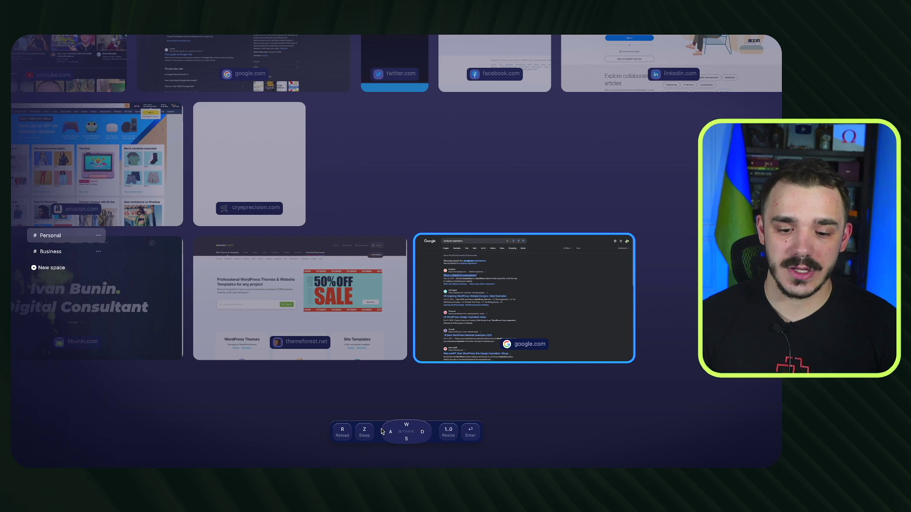
Move card focus around the grid with W/A/S/D until the 4bunin.com card is selected.
key(a)
key(a)
key(d)
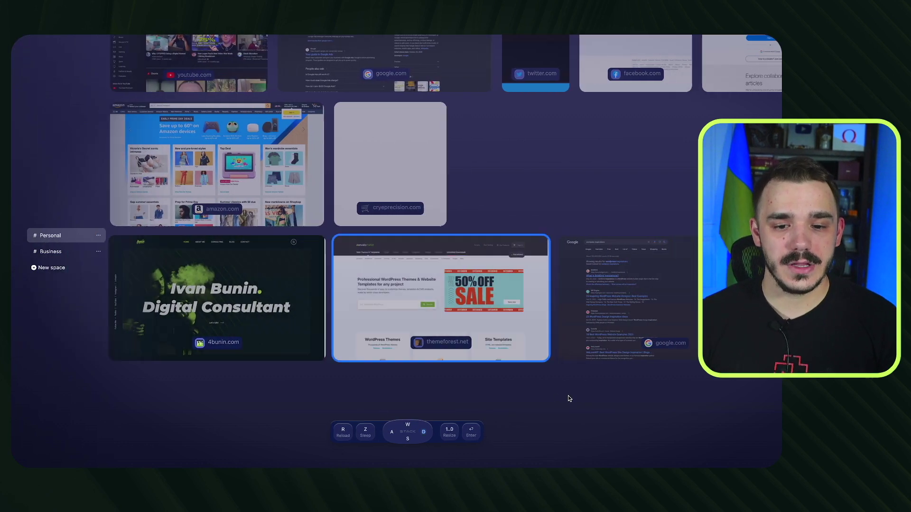
key(a)
key(w)
key(w)
key(d)
key(d)
key(d)
key(a)
key(a)
key(d)
key(d)
key(a)
key(a)
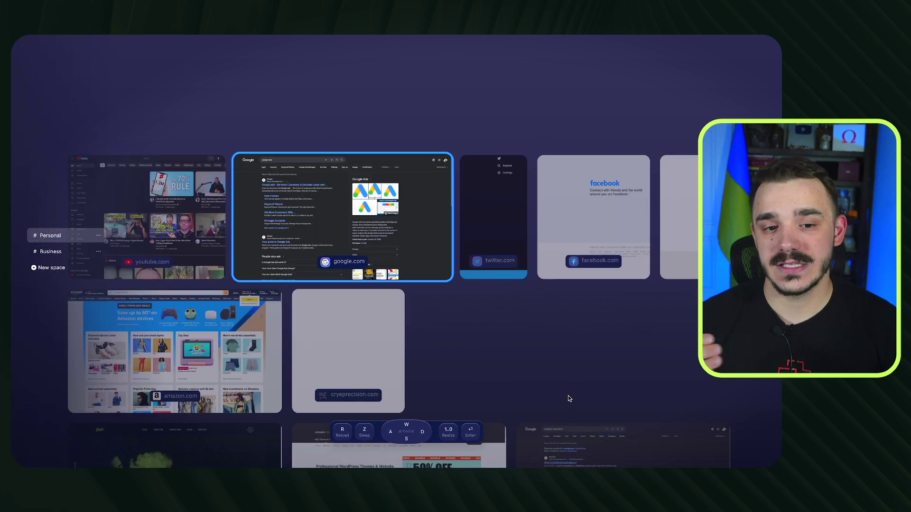
key(s)
key(a)
key(s)
key(w)
key(w)
key(d)
key(d)
key(d)
key(a)
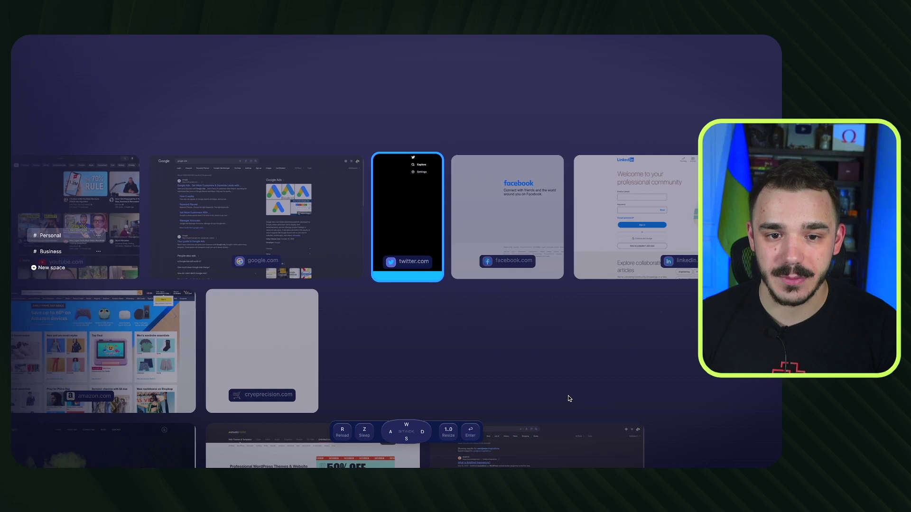
key(a)
key(d)
key(d)
key(d)
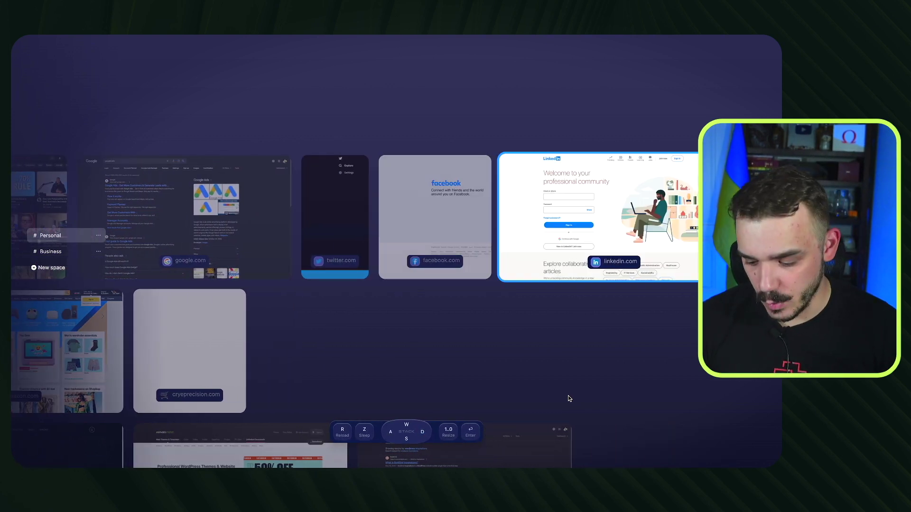
key(a)
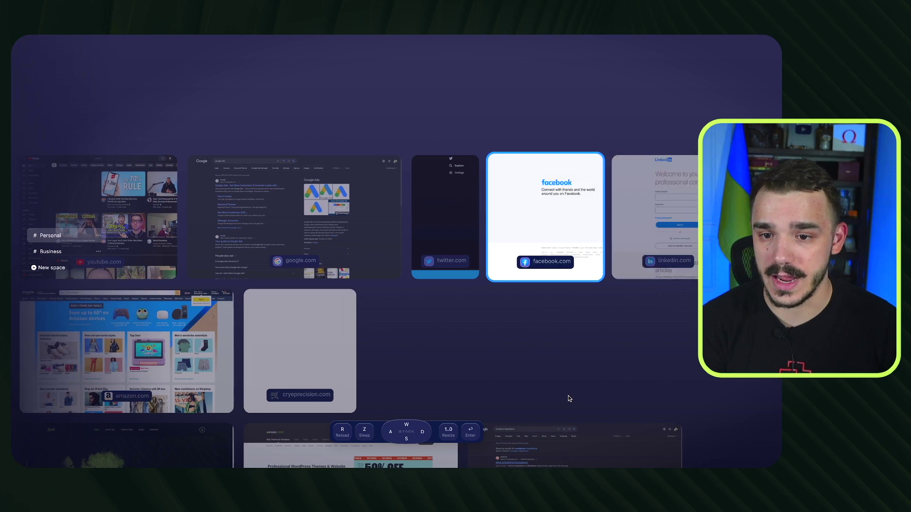
key(a)
key(a)
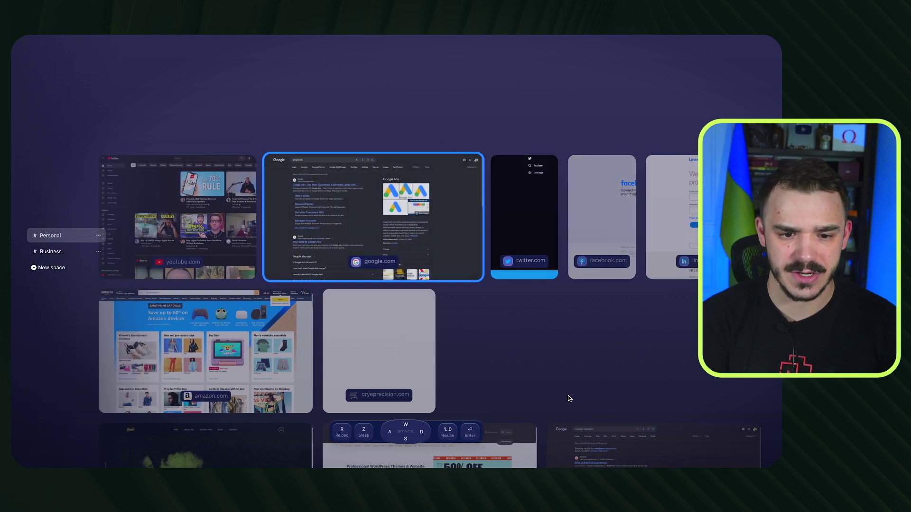
key(s)
key(s)
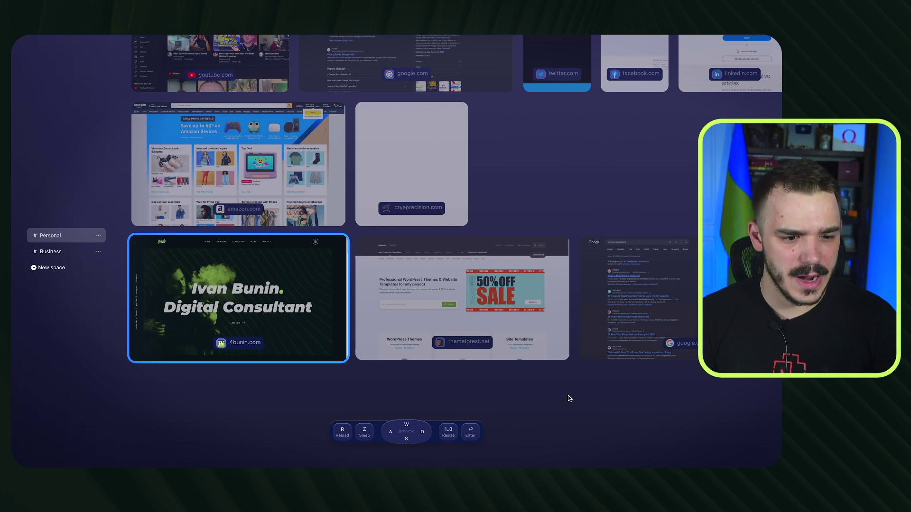
Narrow the 4bunin.com card to a thin column and open it beside themeforest.net.
key(1)
key(d)
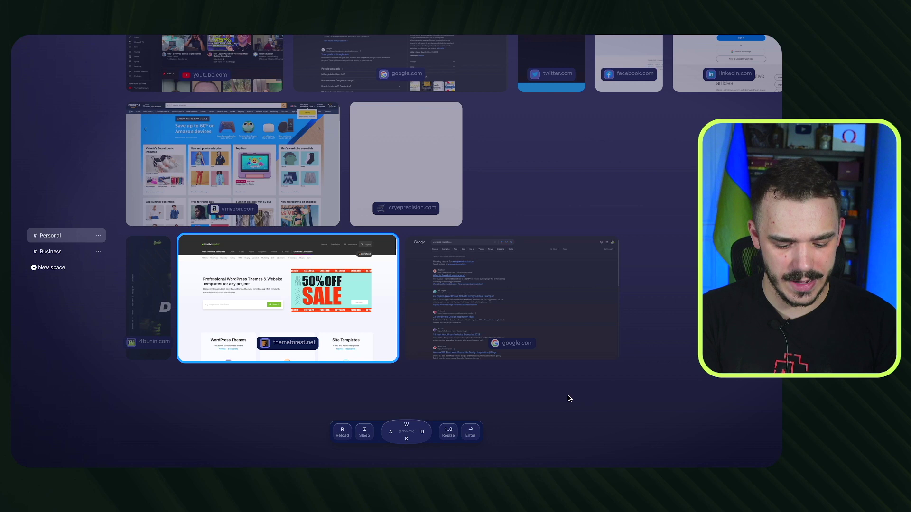
key(d)
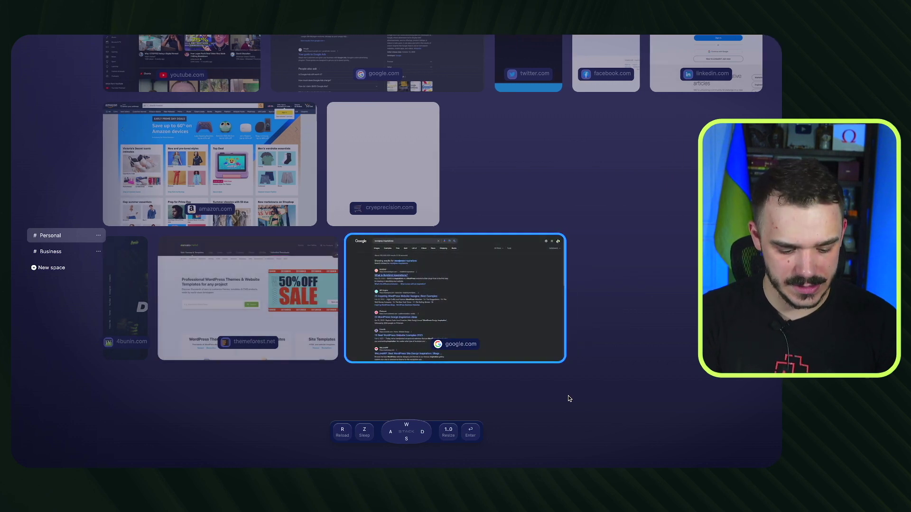
key(a)
key(a)
key(d)
key(d)
key(a)
key(a)
key(Return)
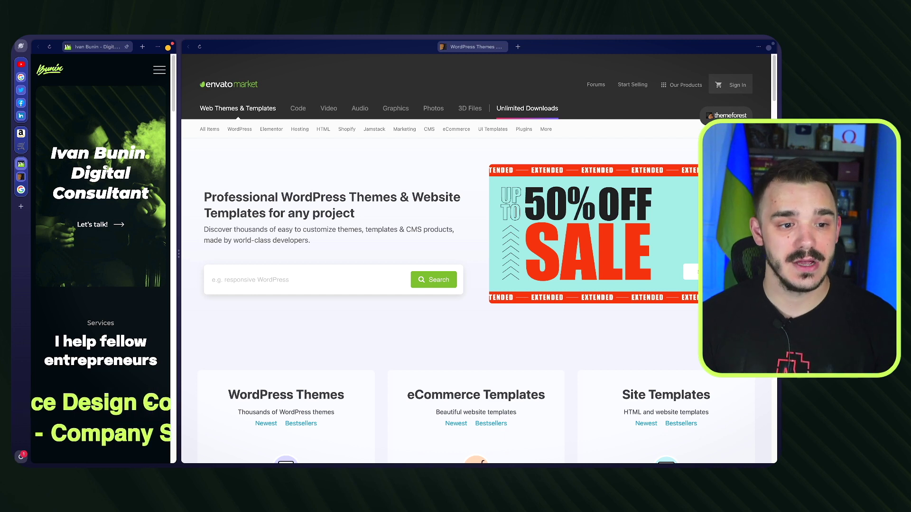
Open the WordPress themes category page in the Envato pane.
scroll(88, 141, down, 3)
scroll(87, 141, up, 2)
scroll(88, 141, up, 1)
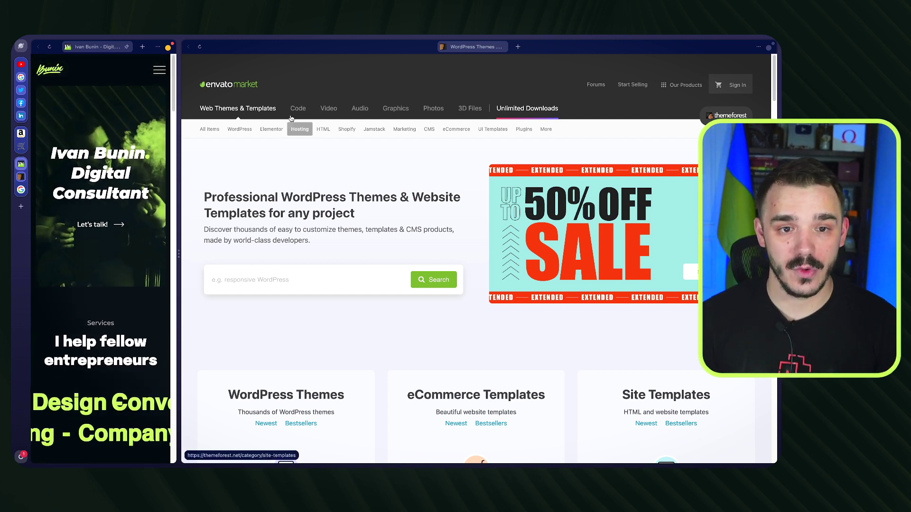
click(240, 131)
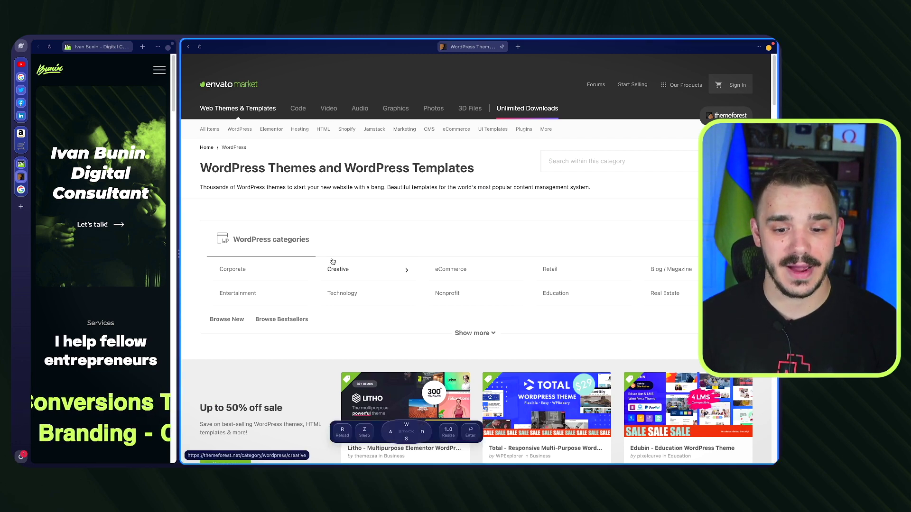
Slide between the Google results pane and the 4bunin/Envato panes, then bring up the command palette.
key(d)
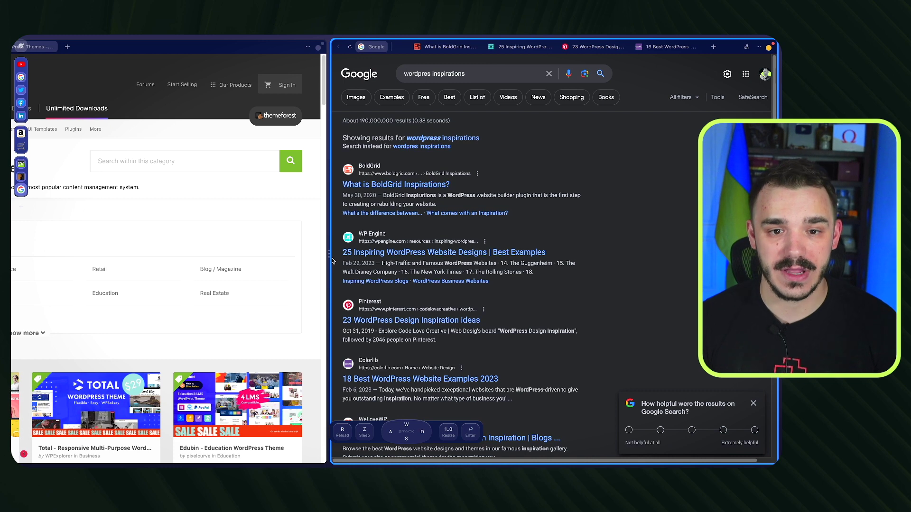
key(a)
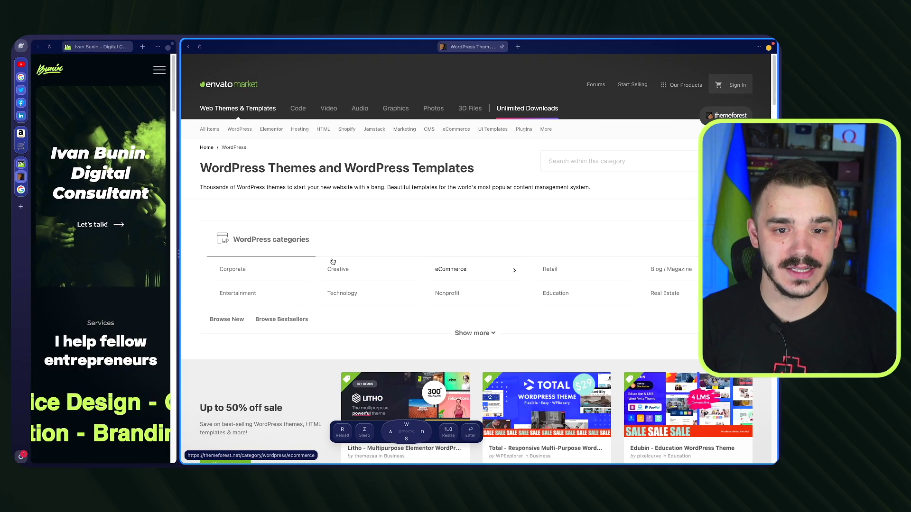
key(d)
key(a)
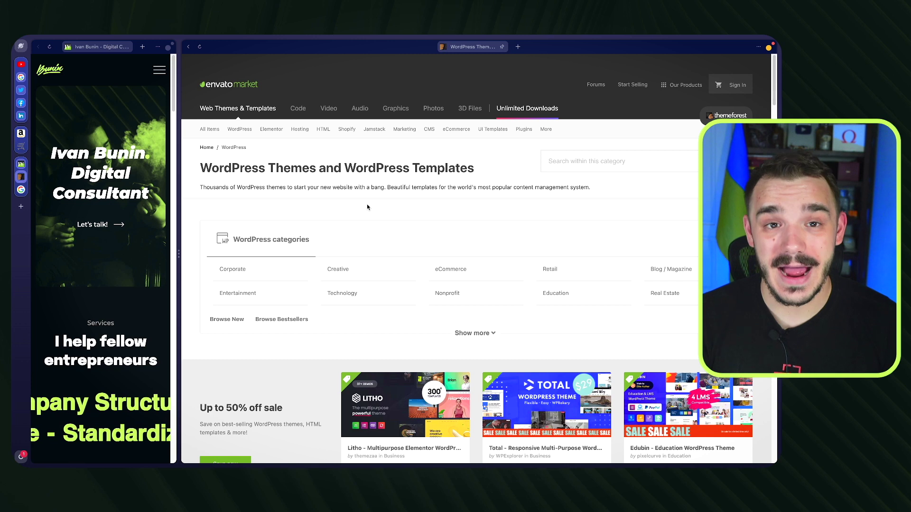
key(super+k)
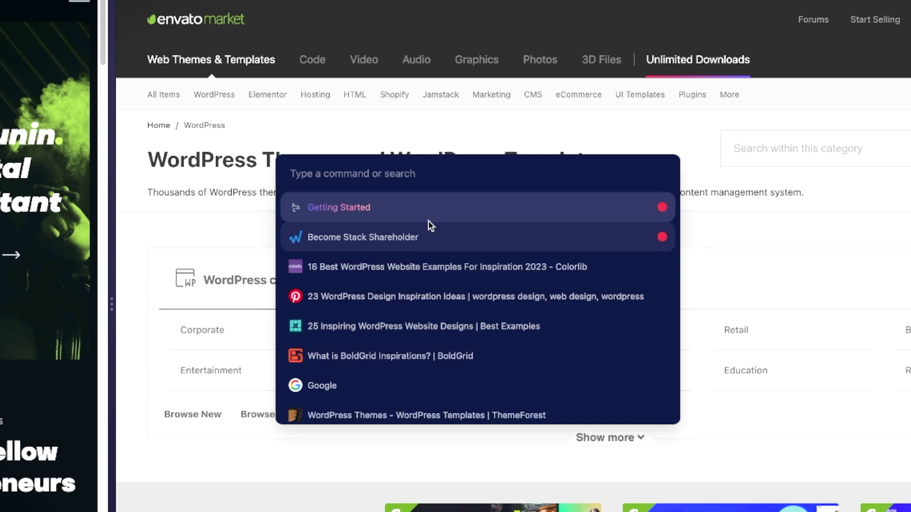
Switch to a lighter theme and open the Google results for 'google ads'.
text(theme)
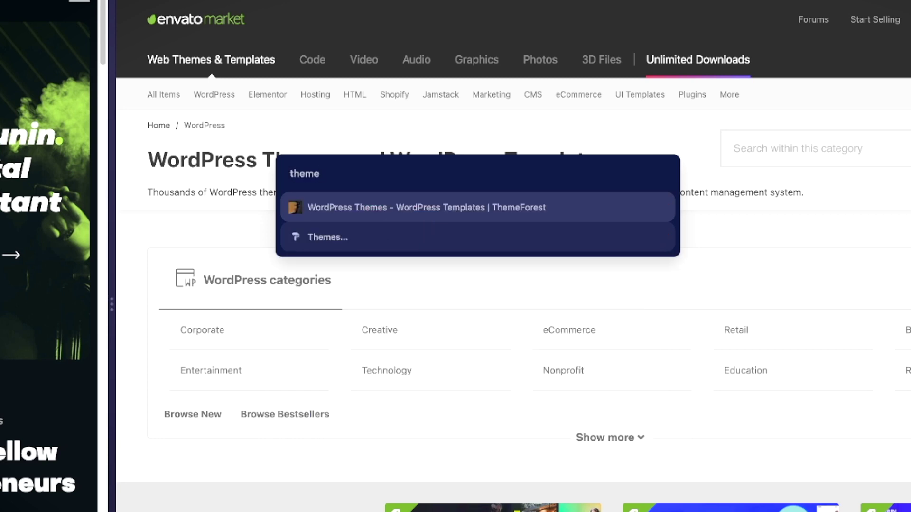
key(BackSpace)
key(BackSpace)
key(BackSpace)
key(BackSpace)
key(BackSpace)
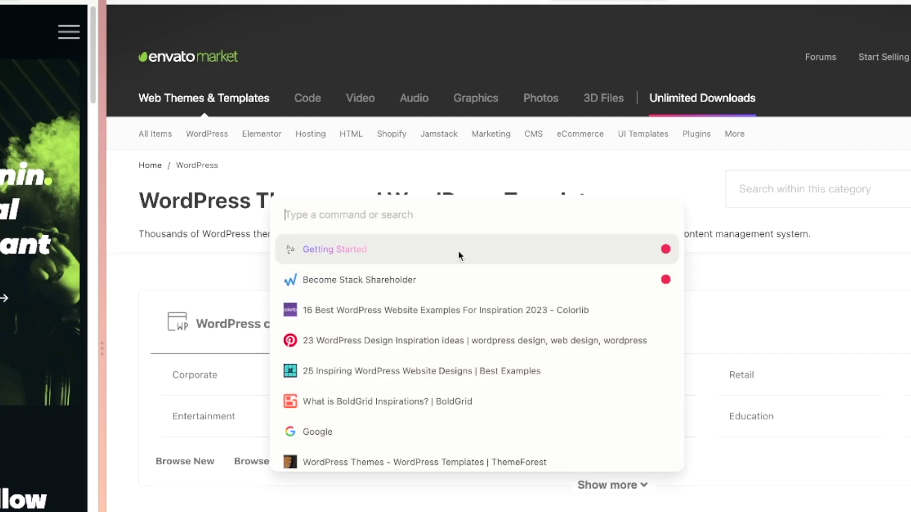
text(googl)
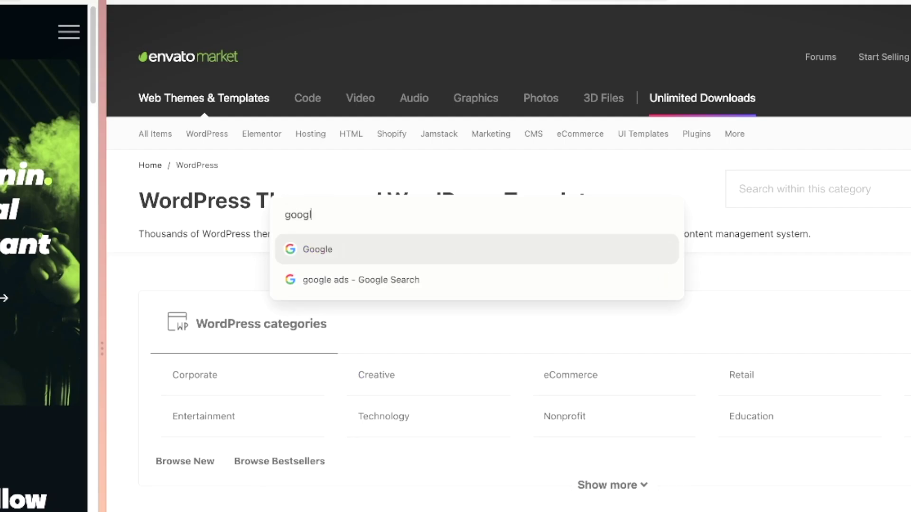
key(Down)
key(Return)
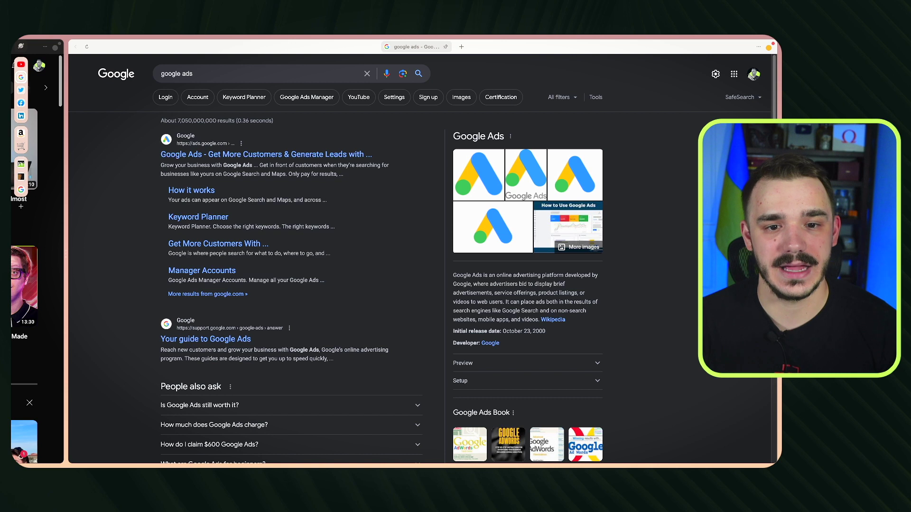
Open YouTube beside the Google results using the command search 'yo'.
key(super+t)
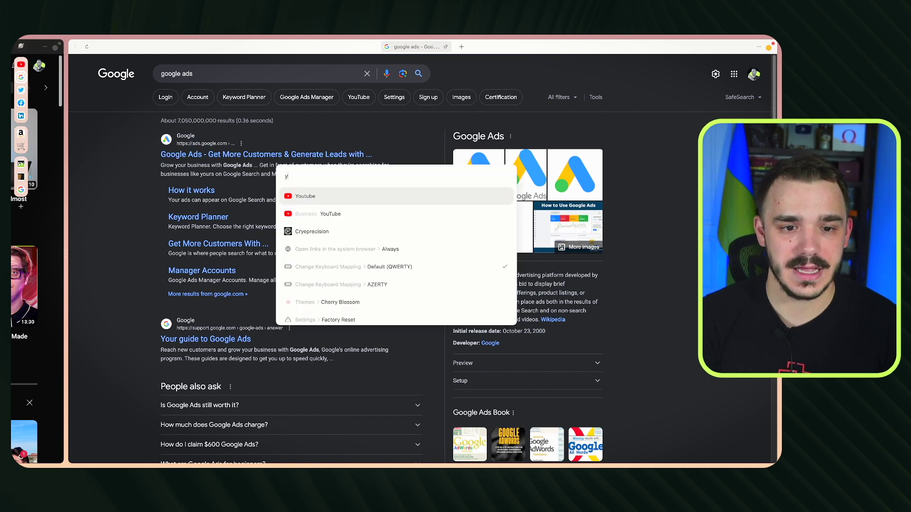
text(you)
key(shift+Return)
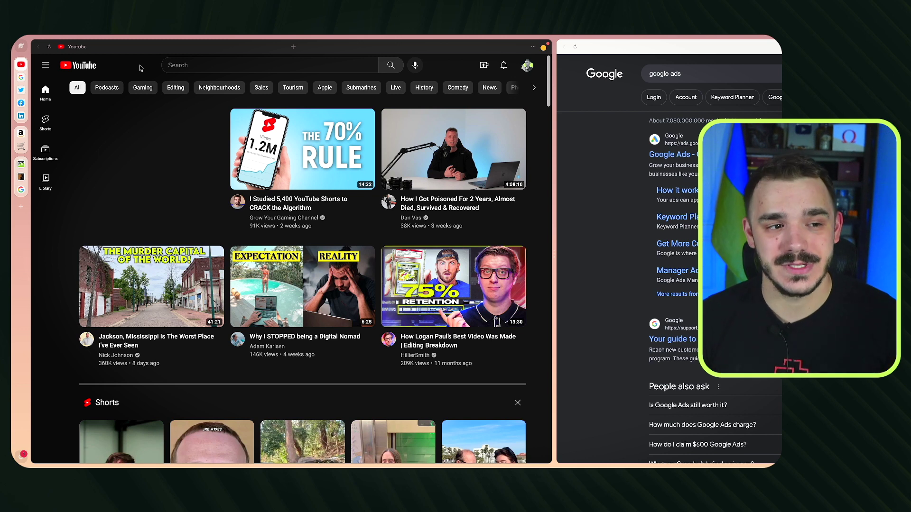
Go to the Business space, open its YouTube card, and add a new tab page.
click(20, 48)
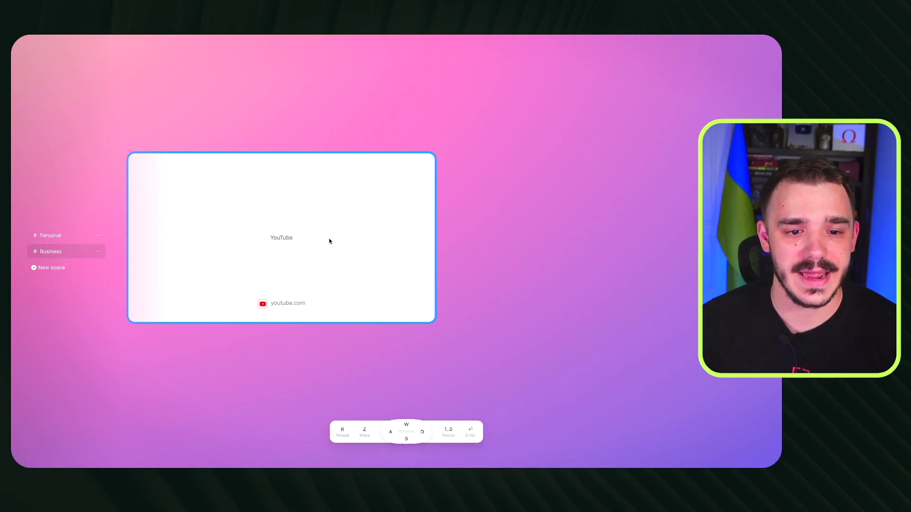
click(305, 250)
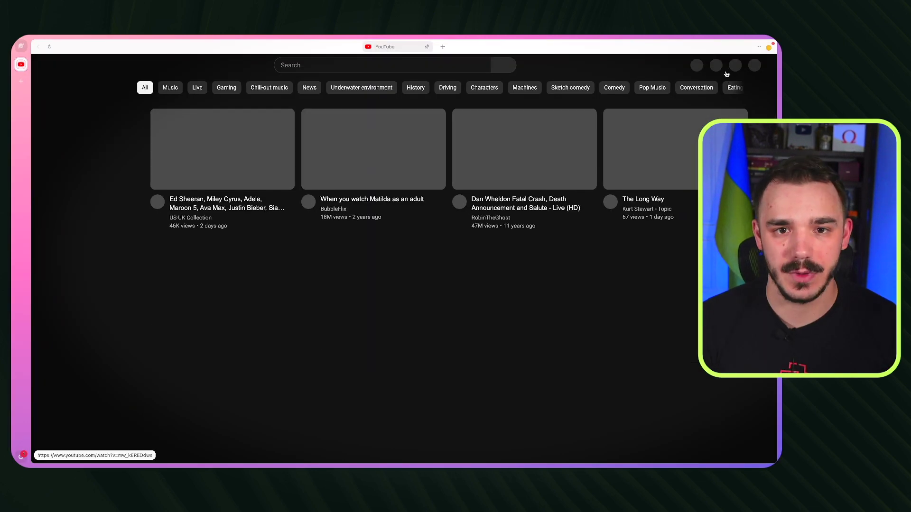
mouse_move(436, 122)
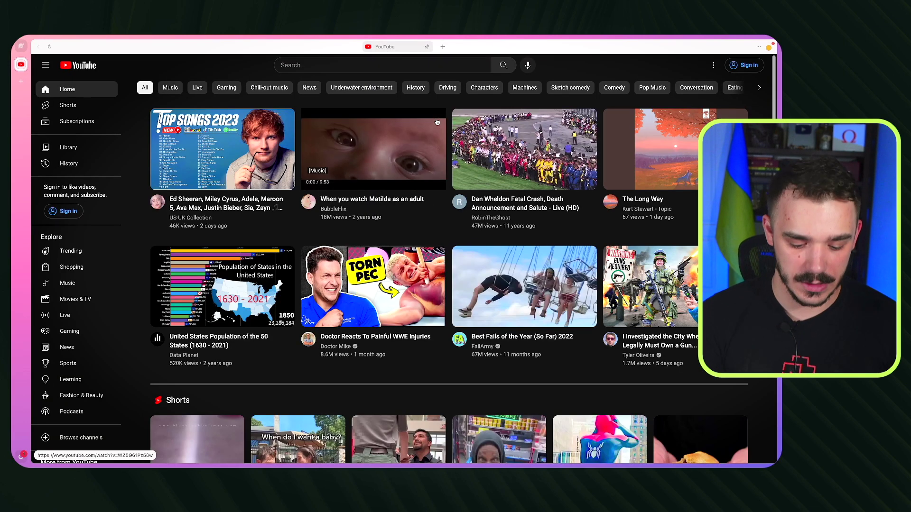
key(ctrl+t)
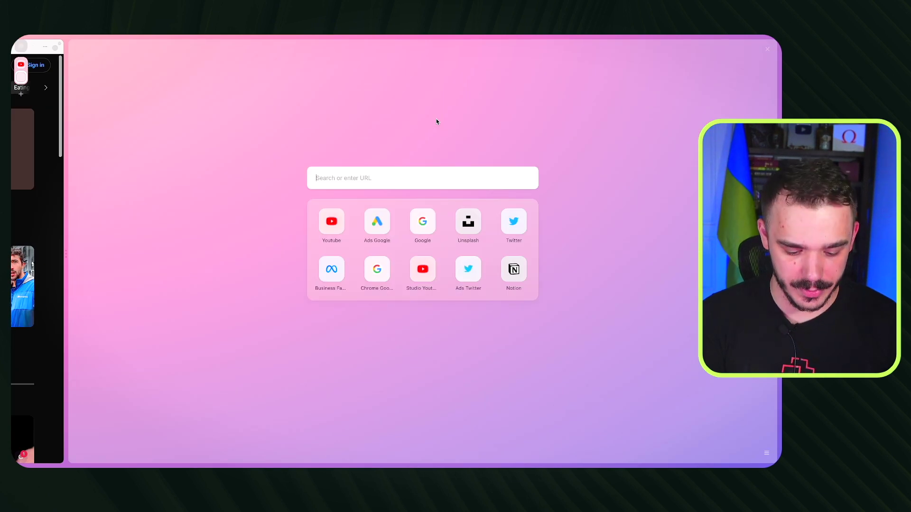
Load vidIQ, then search Google for 'google trends' in another new tab.
text(vidiq.com/)
key(Return)
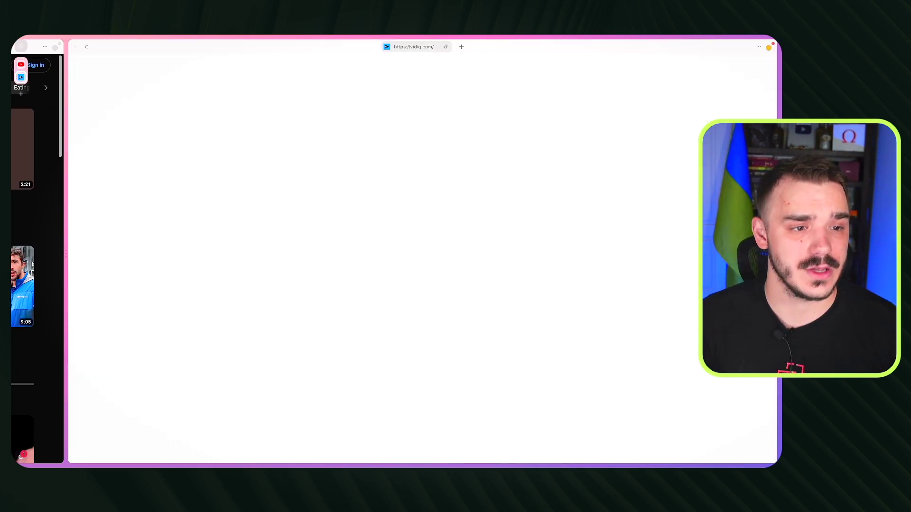
key(ctrl+t)
text(google tren)
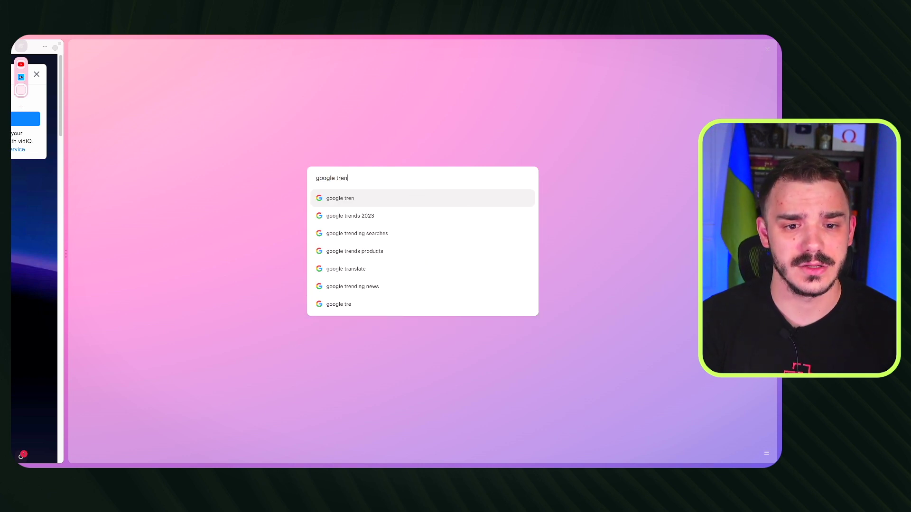
text(ds)
key(Return)
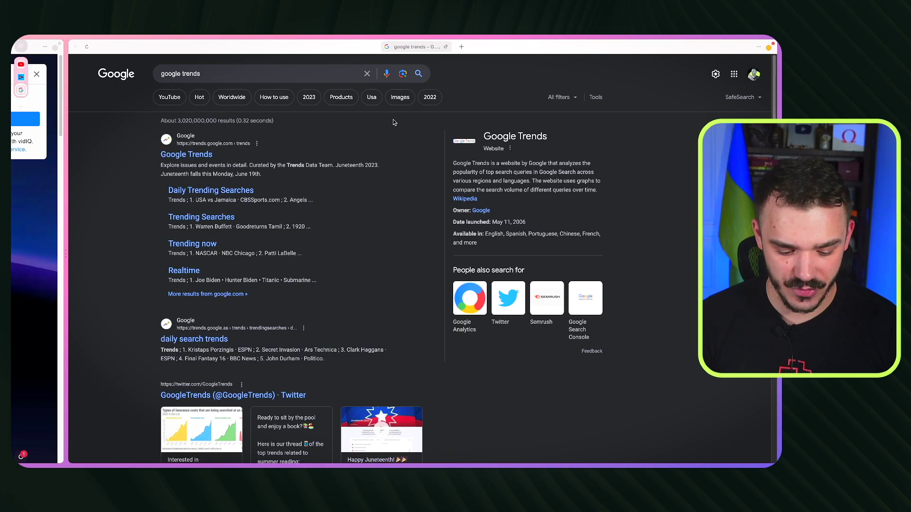
Tile vidIQ and the Google trends results side by side, with vidIQ narrower.
key(d)
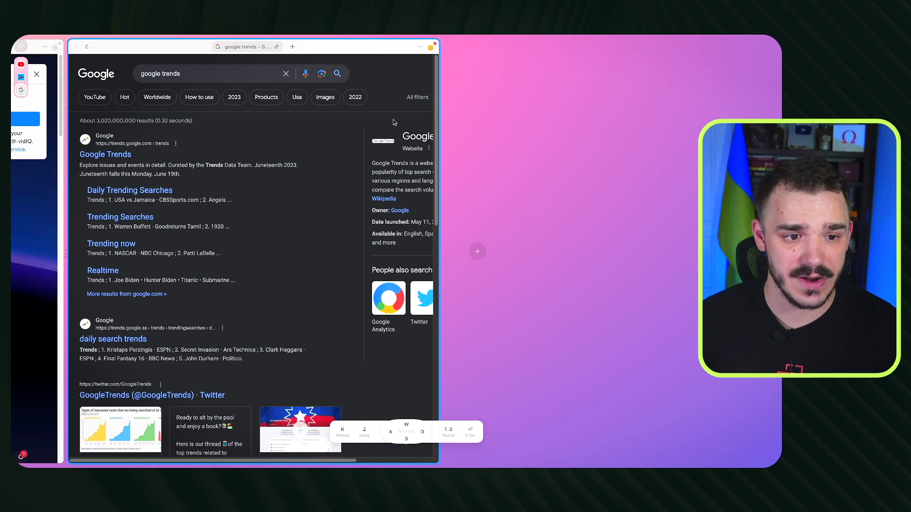
key(a)
key(5)
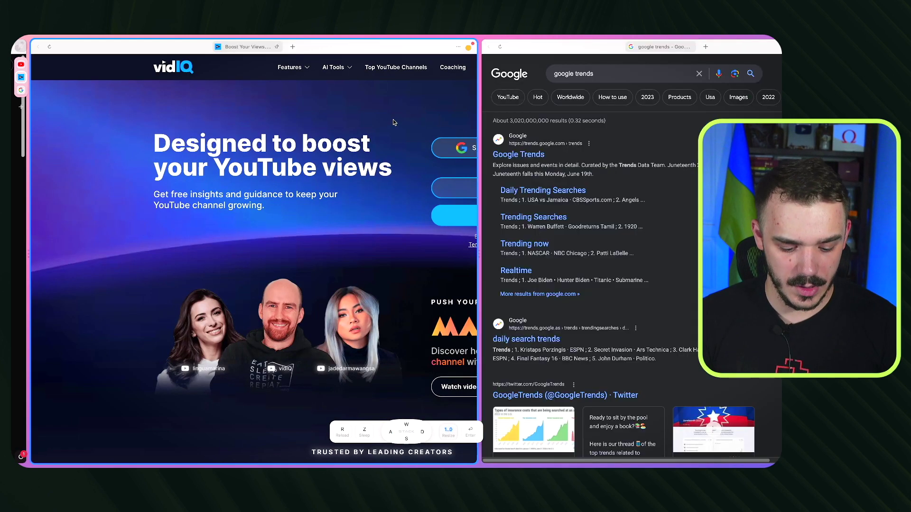
key(4)
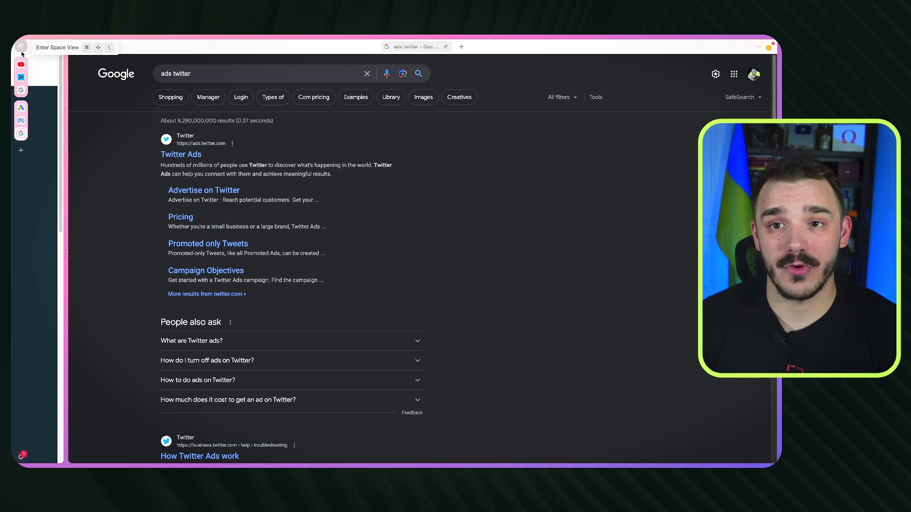
Switch to the YouTube card, sign in, and open a new blank card.
click(21, 64)
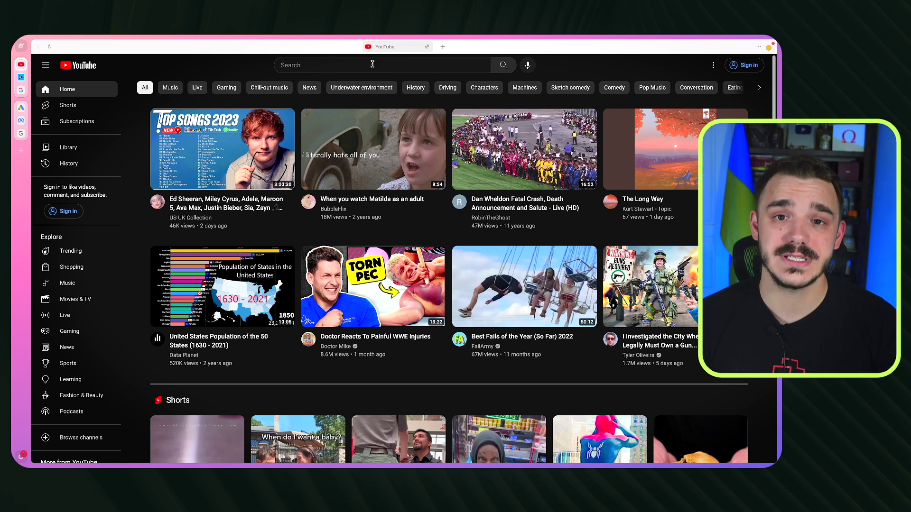
click(744, 65)
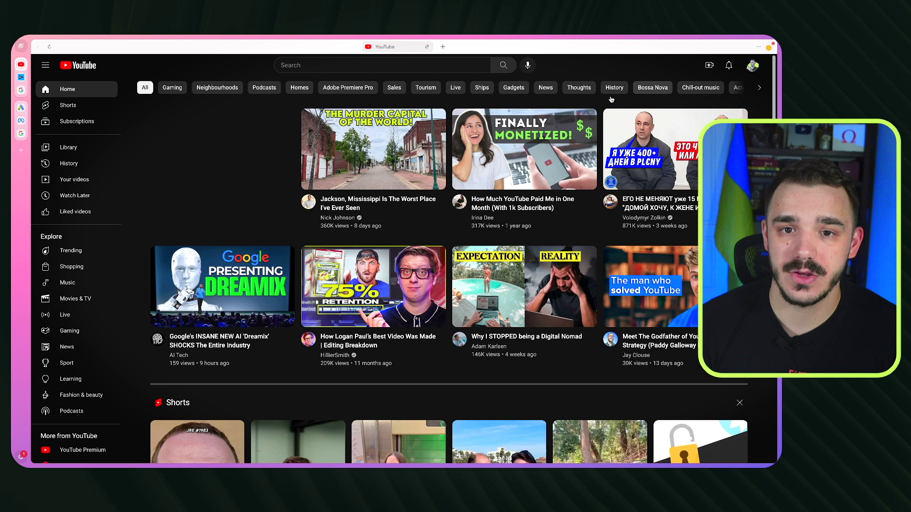
key(ctrl+t)
Load YouTube in the new card and open the card's options list.
text(you)
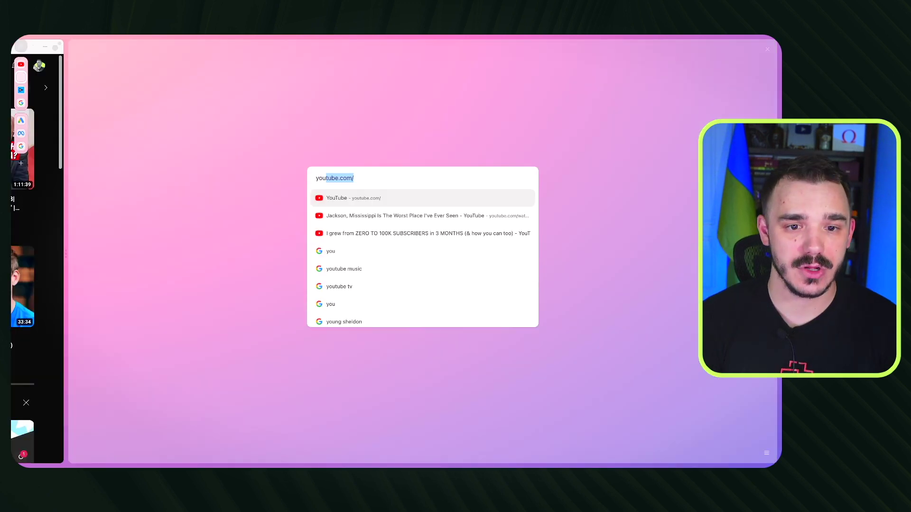
key(Return)
click(759, 48)
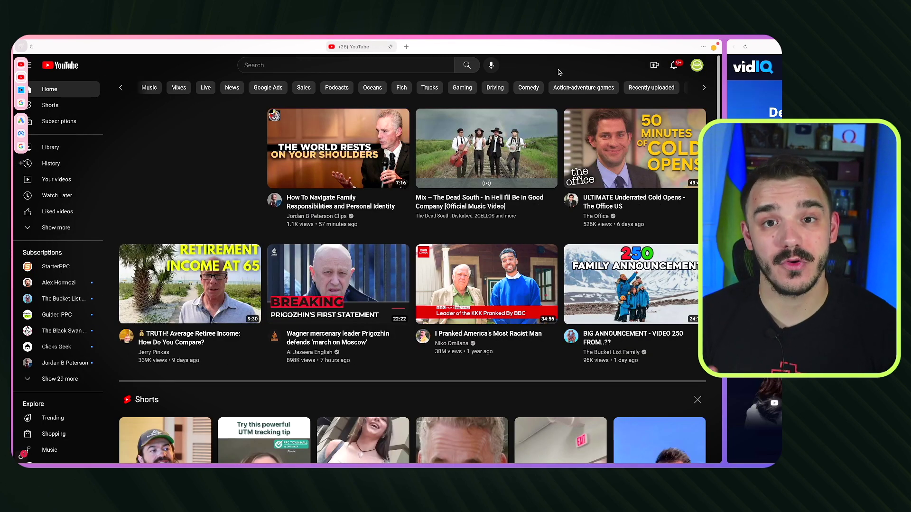
Tile the two YouTube cards into the left and right halves of the window.
key(ctrl+alt+space)
key(s)
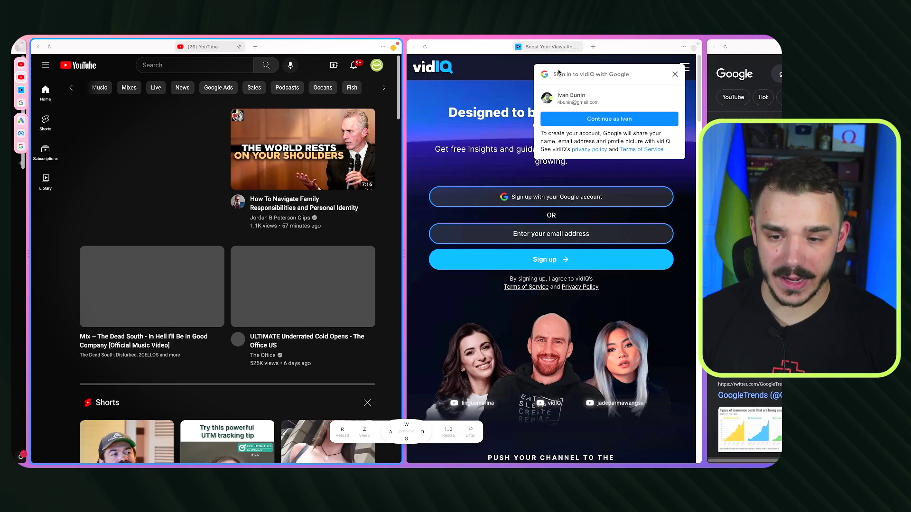
key(Return)
key(a)
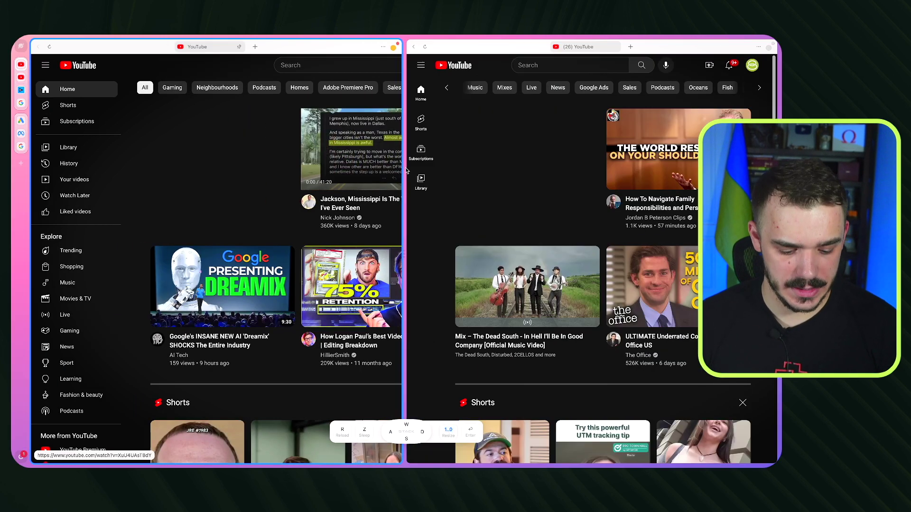
key(Return)
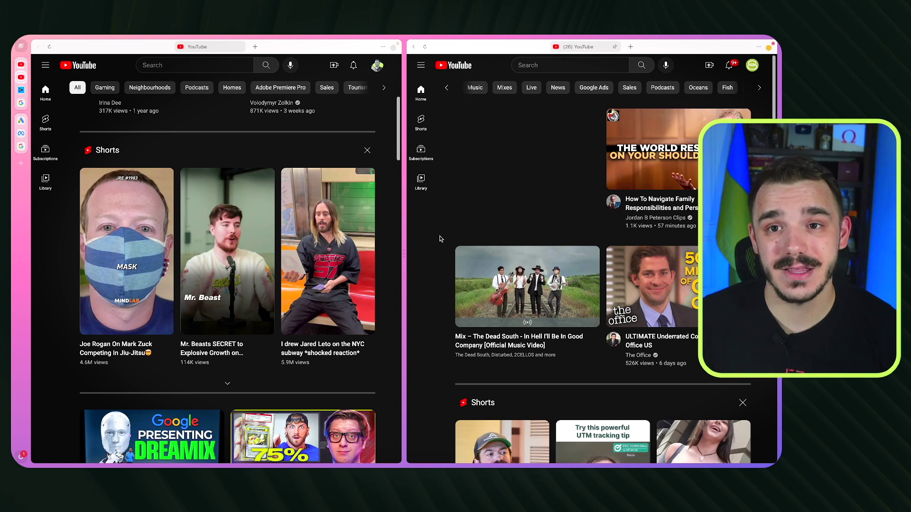
From the space overview, sleep both YouTube cards, the vidIQ card and the Google card.
click(21, 48)
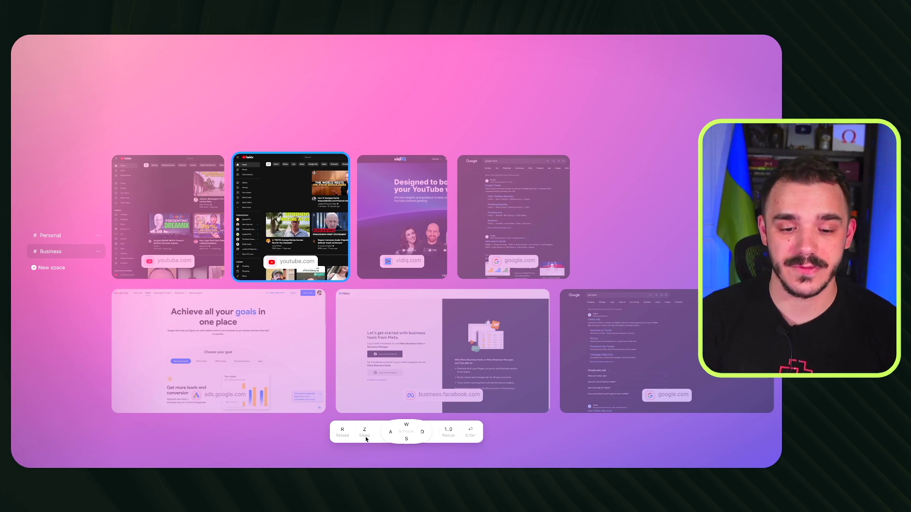
key(z)
key(d)
key(z)
key(d)
key(z)
key(a)
key(a)
key(a)
key(z)
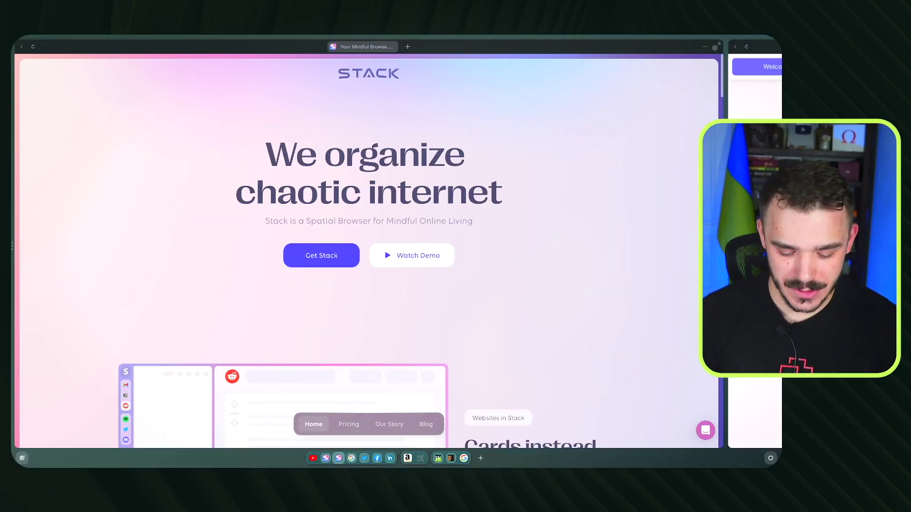
key(ctrl+k)
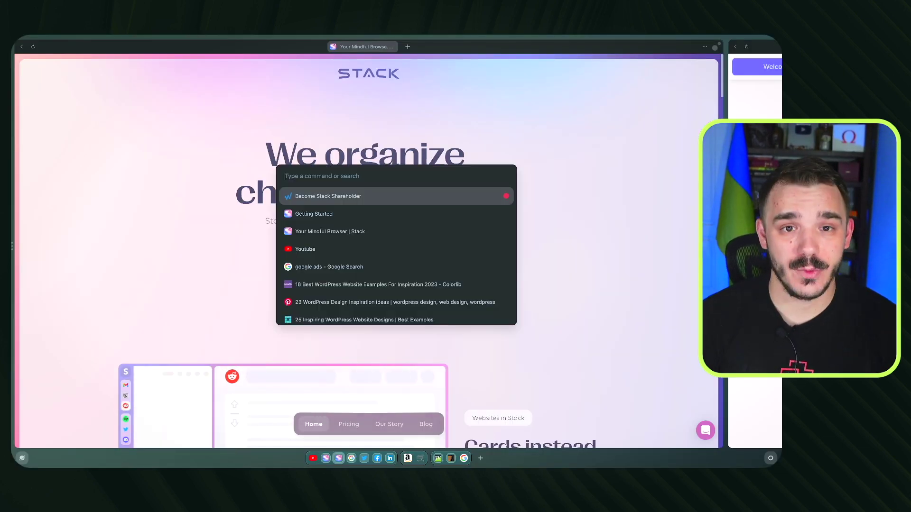
Look up the colour themes list through the command search 'the', then dismiss it.
text(the)
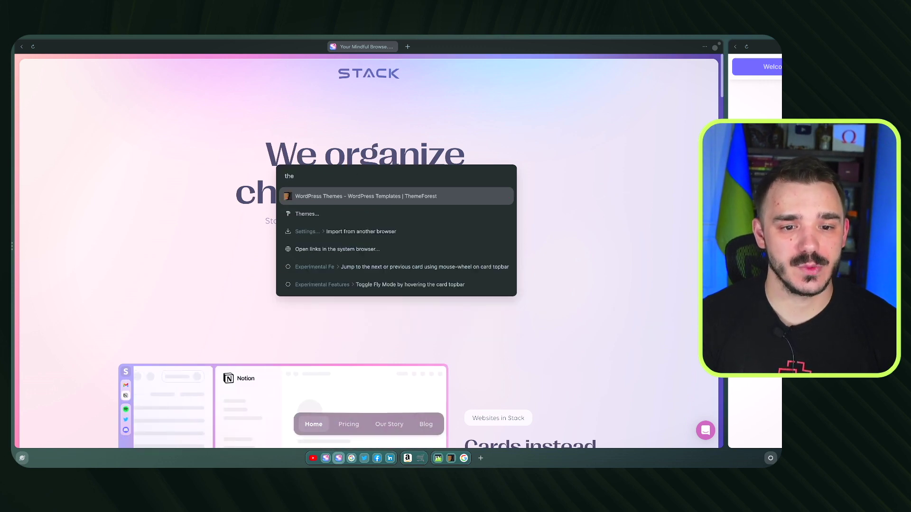
key(Down)
key(Return)
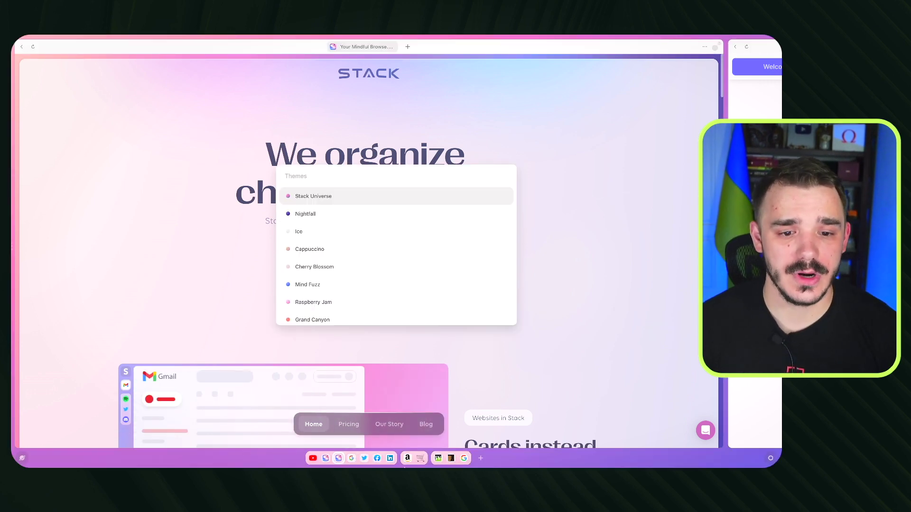
key(Escape)
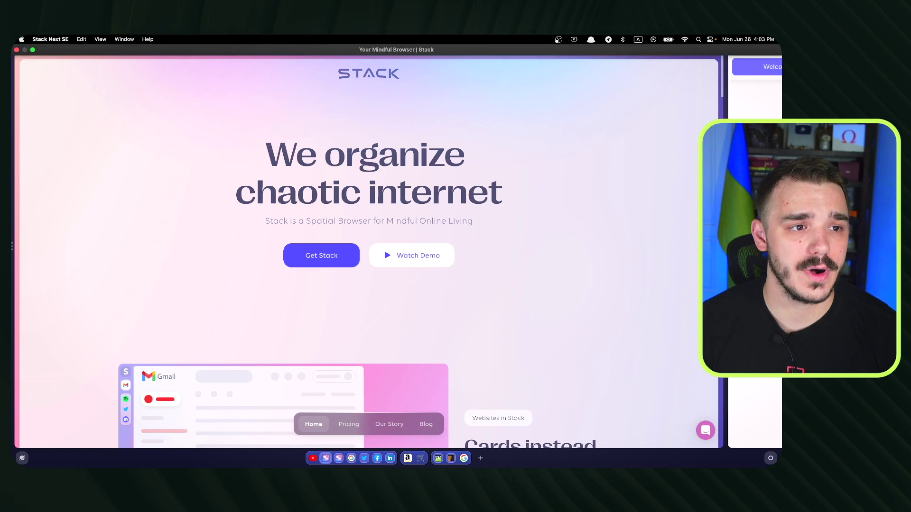
Set Spacebar Position to Left in Settings and close Settings.
click(49, 39)
click(44, 65)
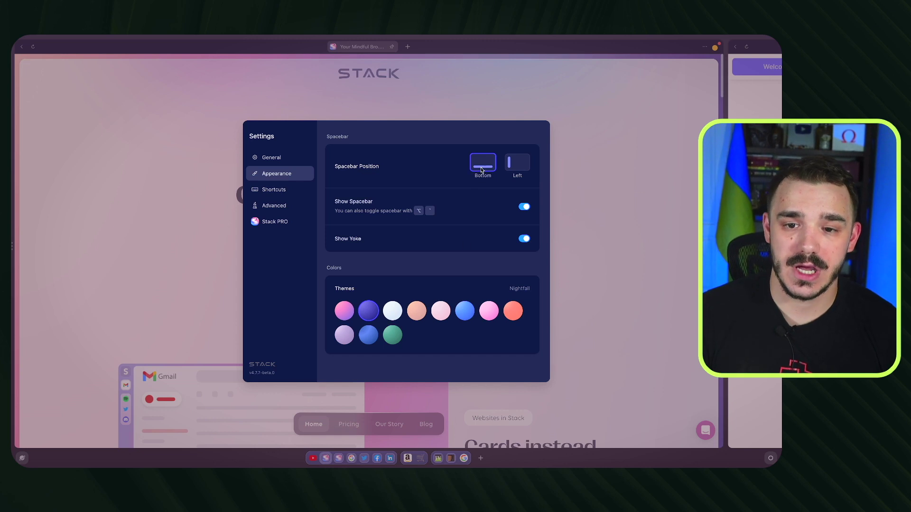
click(518, 167)
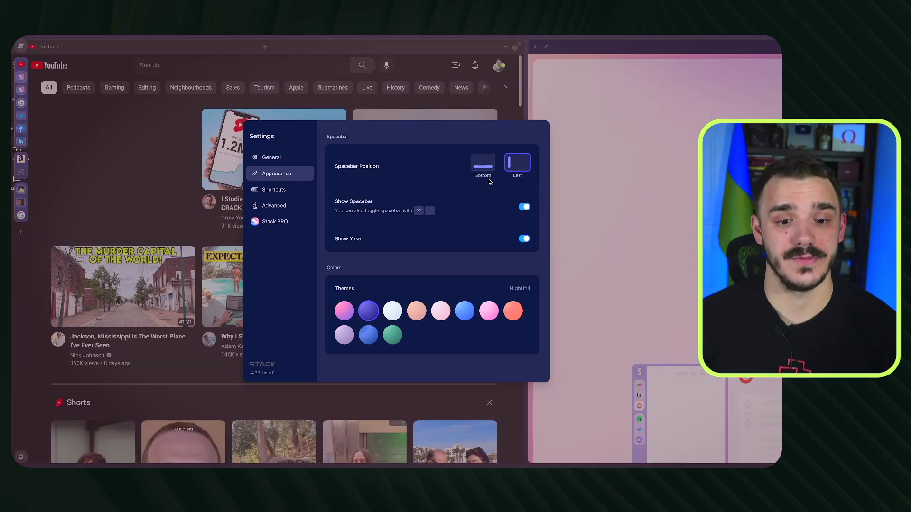
click(563, 246)
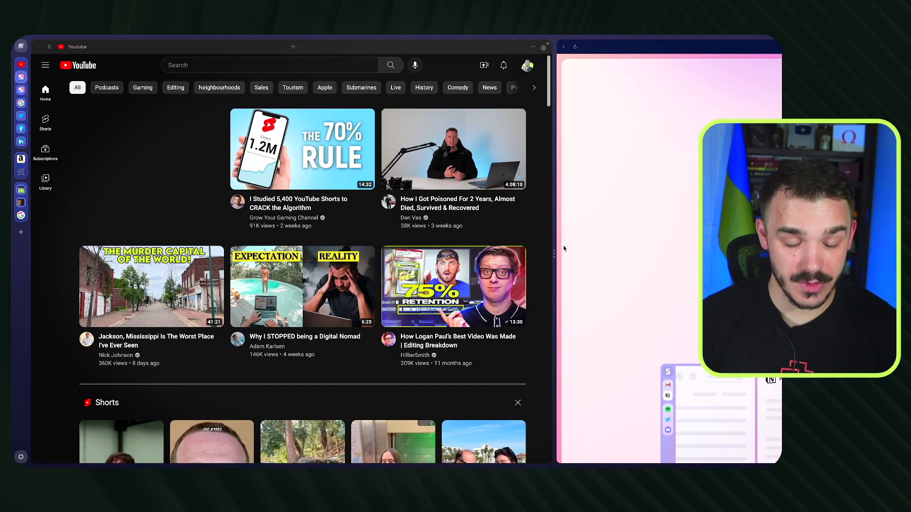
key(ctrl+k)
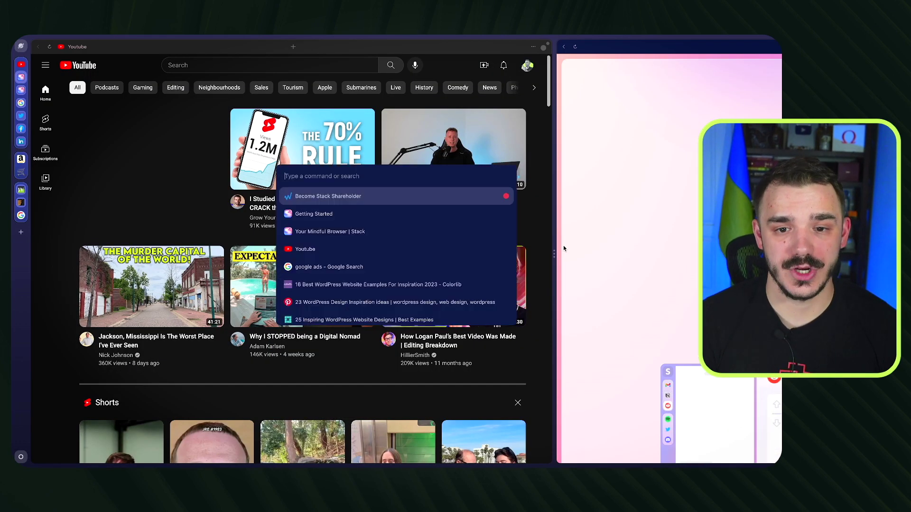
Step through Getting Started's Primary tab, Special, Scroll and Fly Mode pages to reach Stack's pricing.
click(358, 216)
click(411, 279)
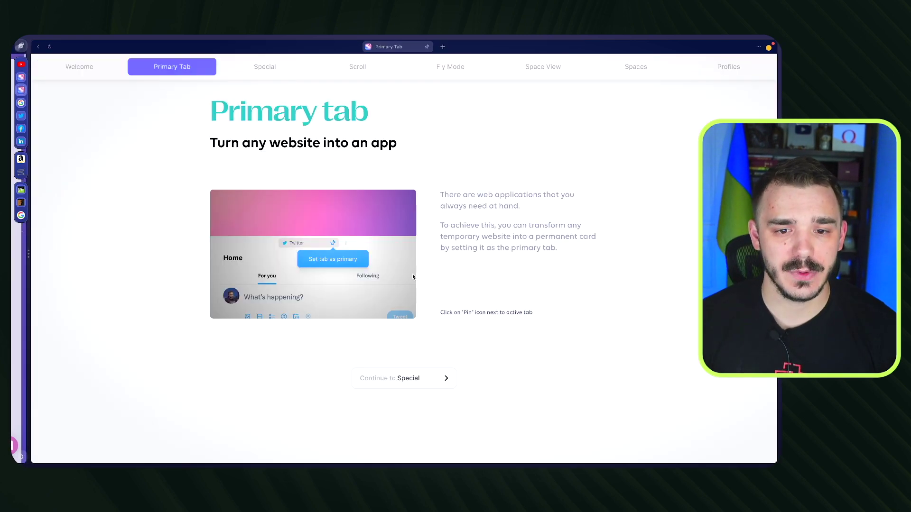
click(412, 383)
click(408, 424)
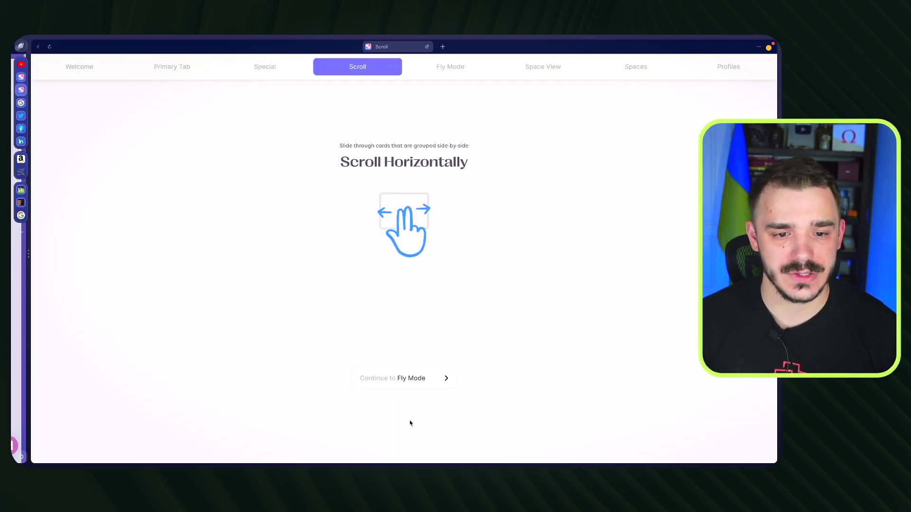
click(399, 378)
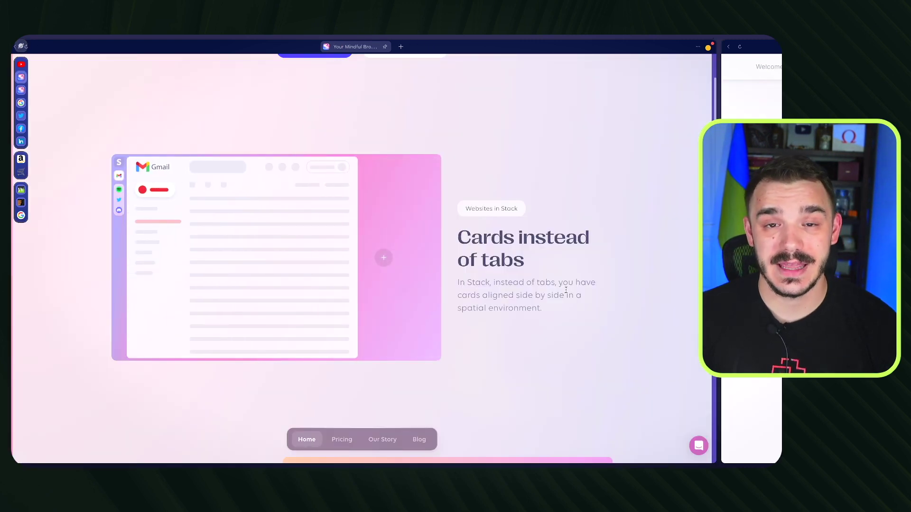
scroll(566, 289, down, 5)
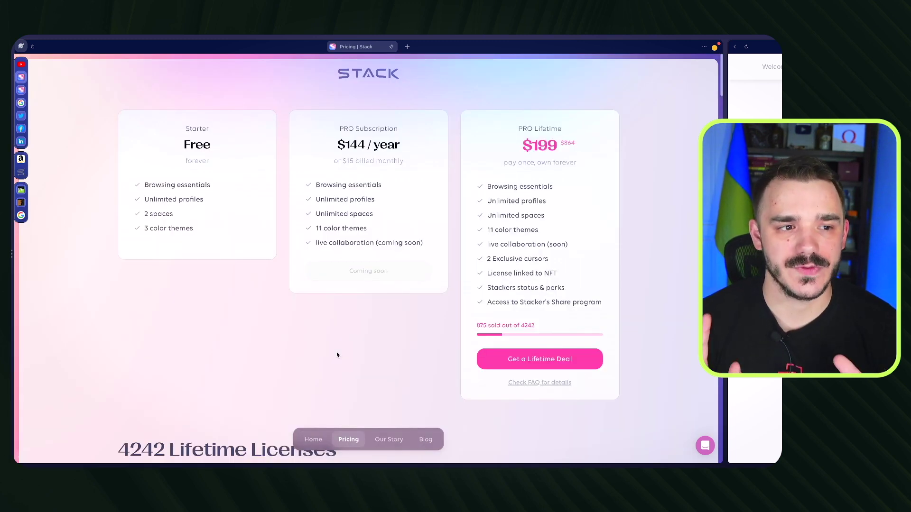
drag(149, 214, 165, 214)
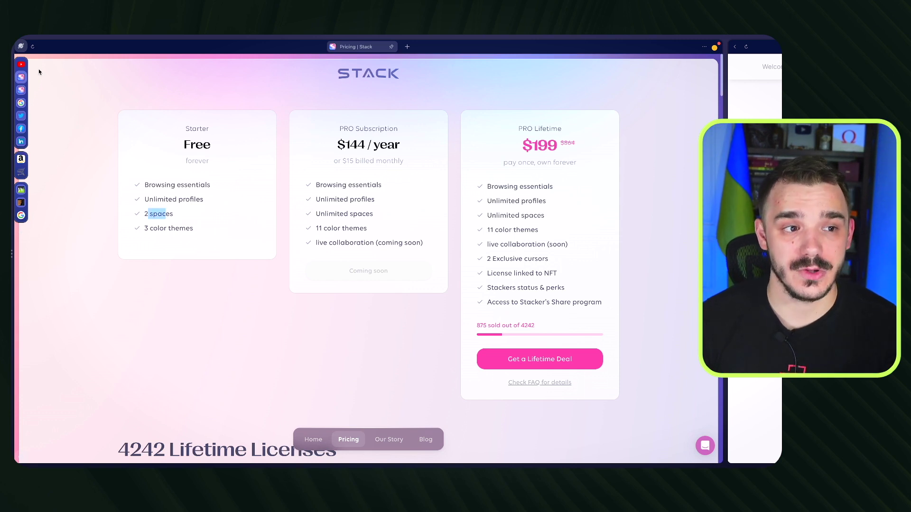
click(190, 231)
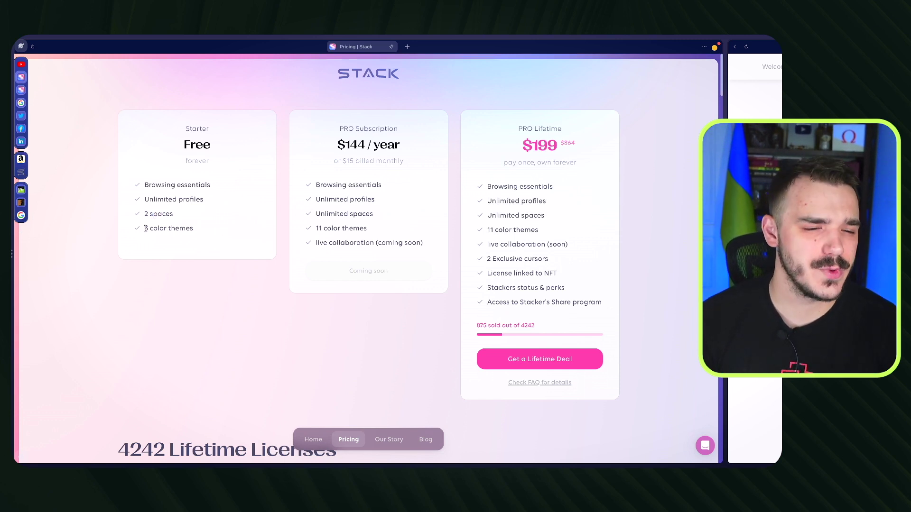
drag(145, 228, 198, 233)
drag(144, 199, 198, 200)
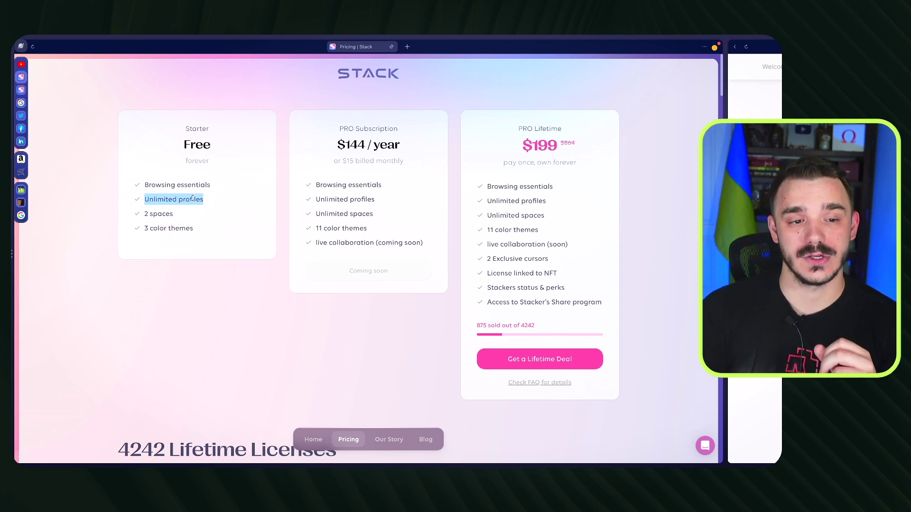
click(192, 199)
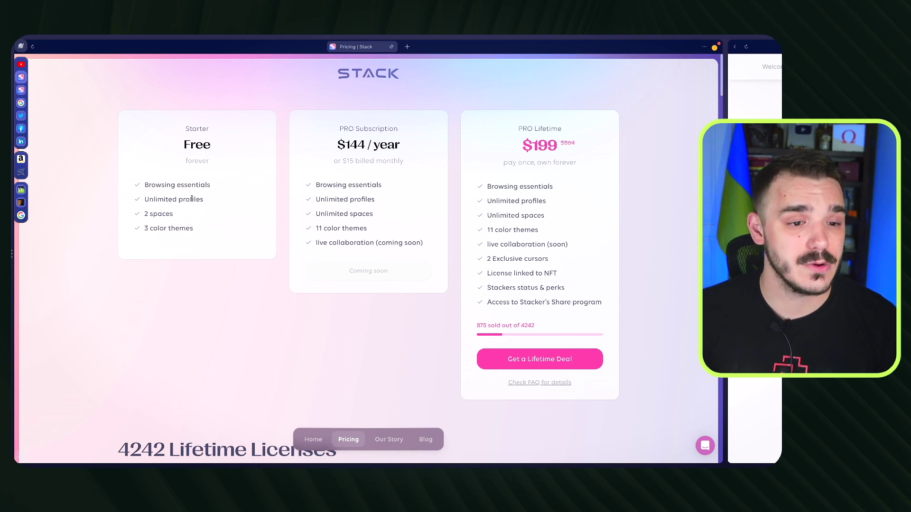
drag(144, 185, 205, 184)
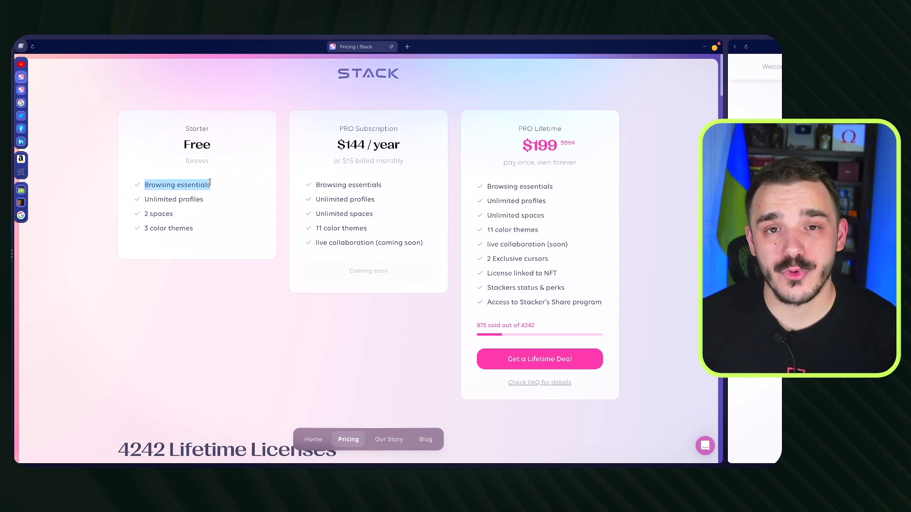
click(186, 186)
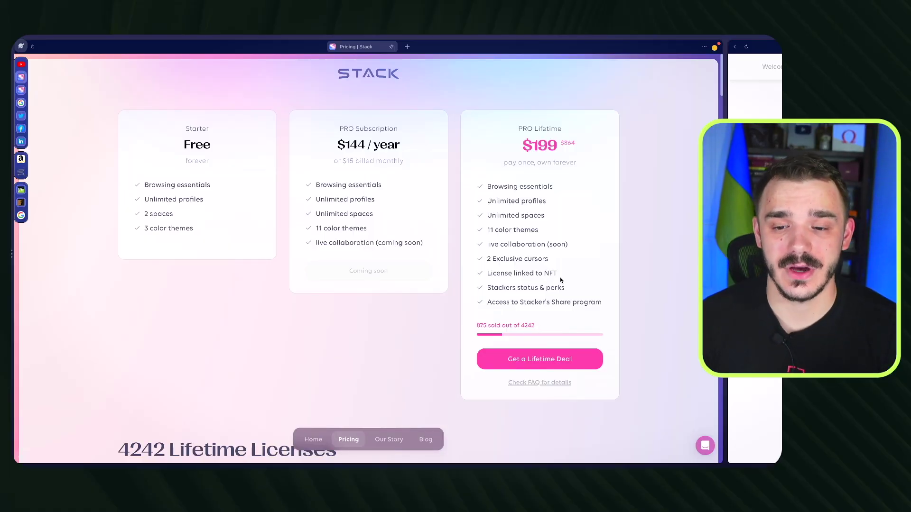
drag(558, 275, 512, 275)
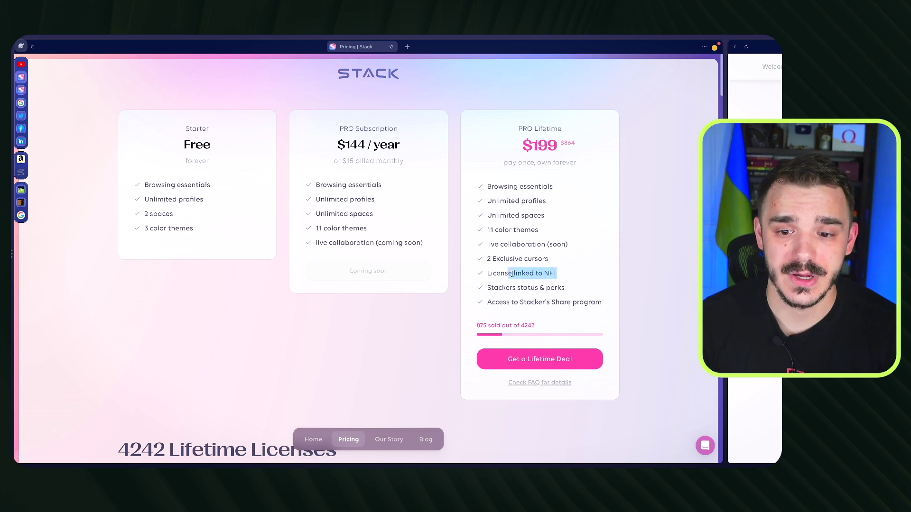
click(518, 275)
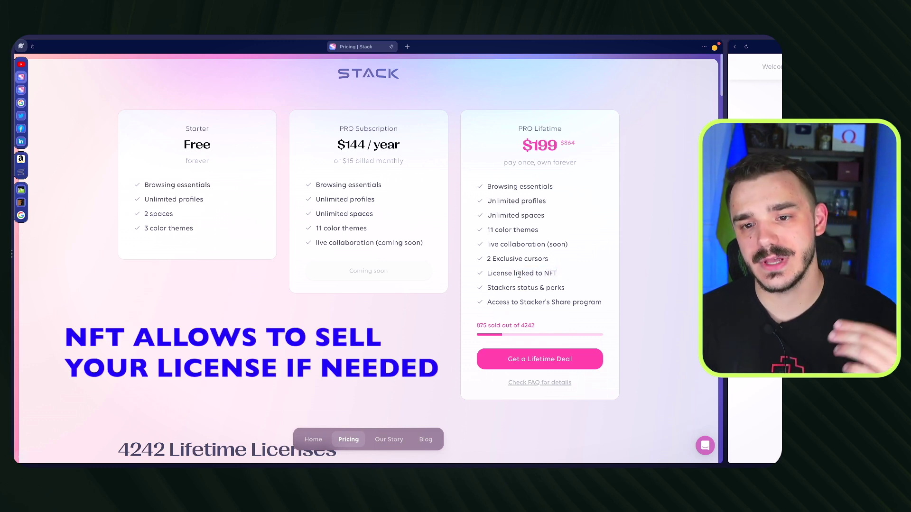